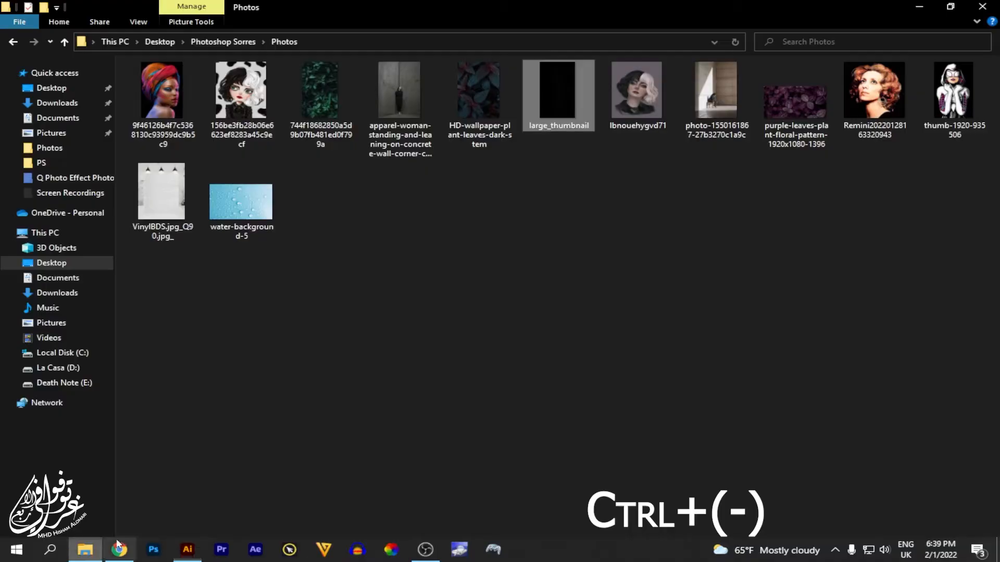
Step: Place the large_thumbnail image from the Photos folder into the Illustrator document and center it horizontally and vertically on the artboard
drag(557, 94, 498, 301)
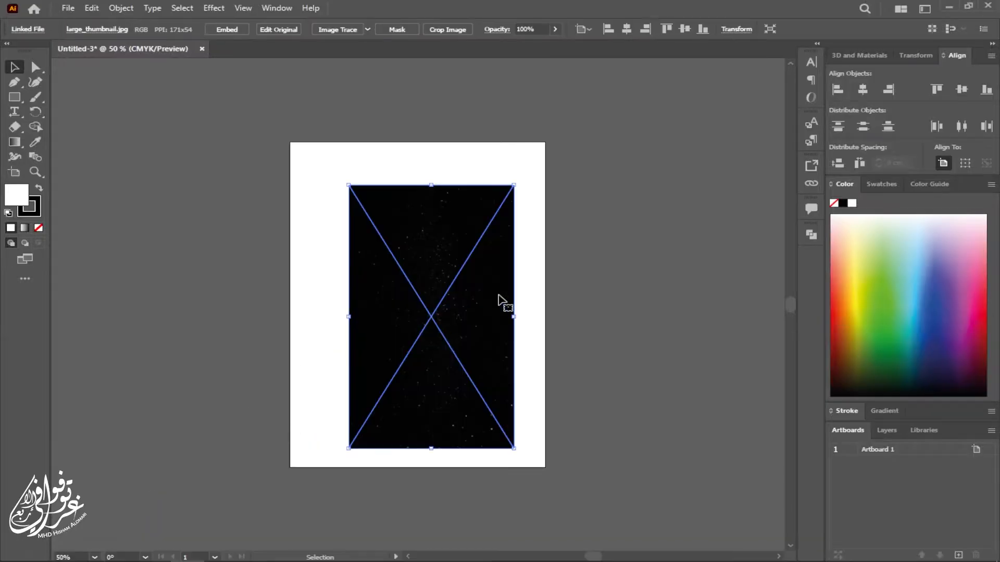
click(862, 90)
click(961, 89)
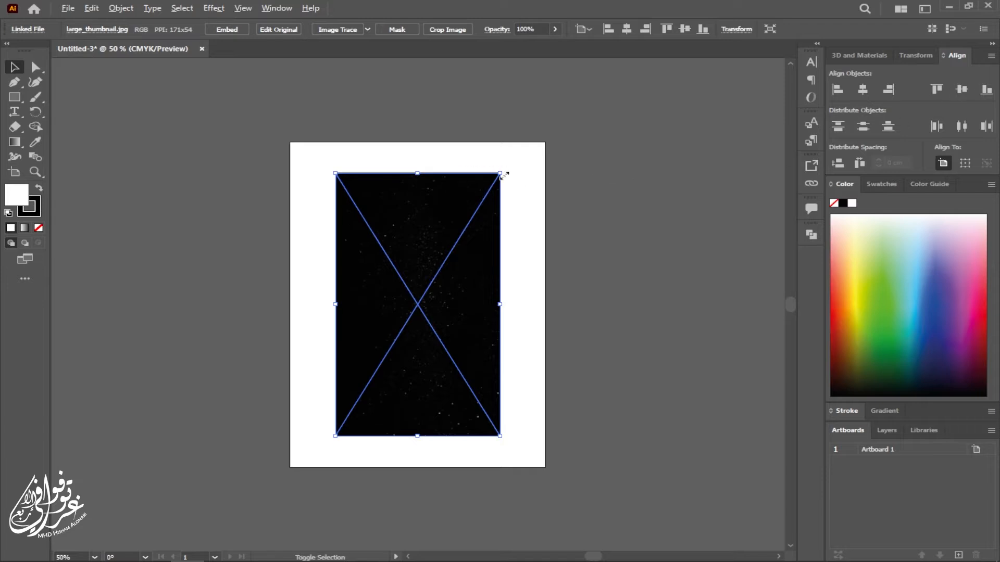
Step: Enlarge the star image proportionally to the artboard's height, widen it to cover the full artboard, and fit the artboard to the view
drag(503, 175, 558, 148)
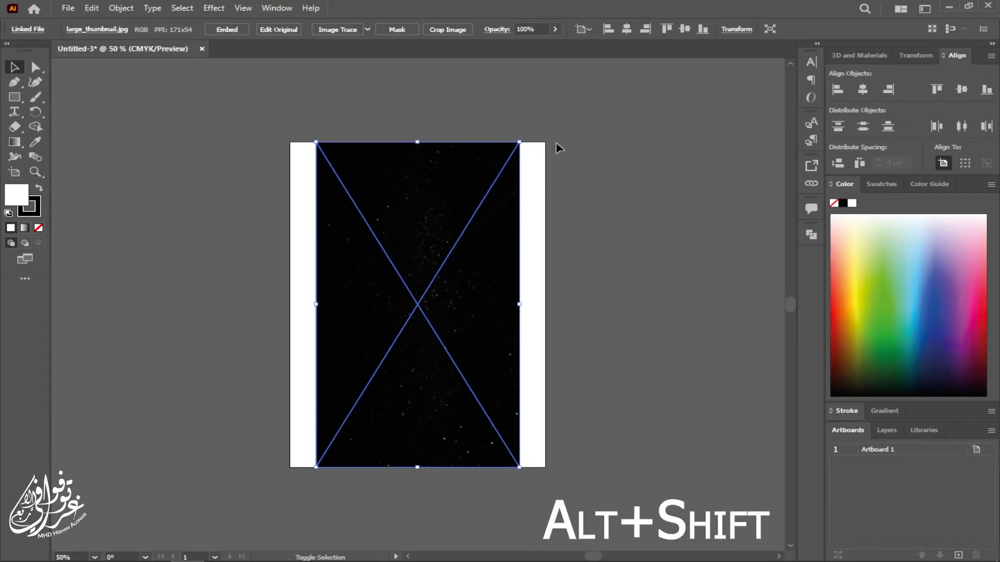
drag(519, 304, 548, 297)
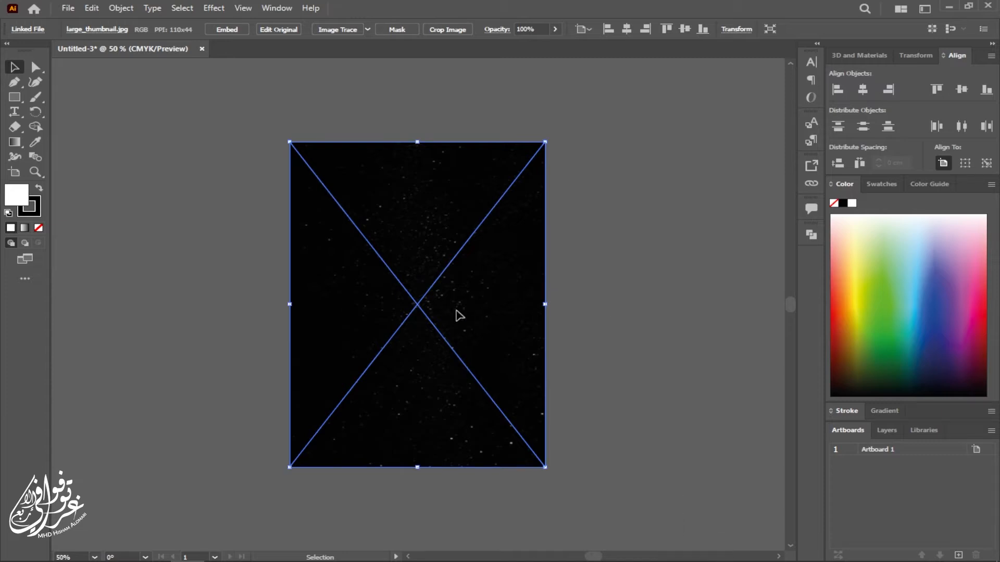
key(ctrl+shift+a)
key(ctrl+0)
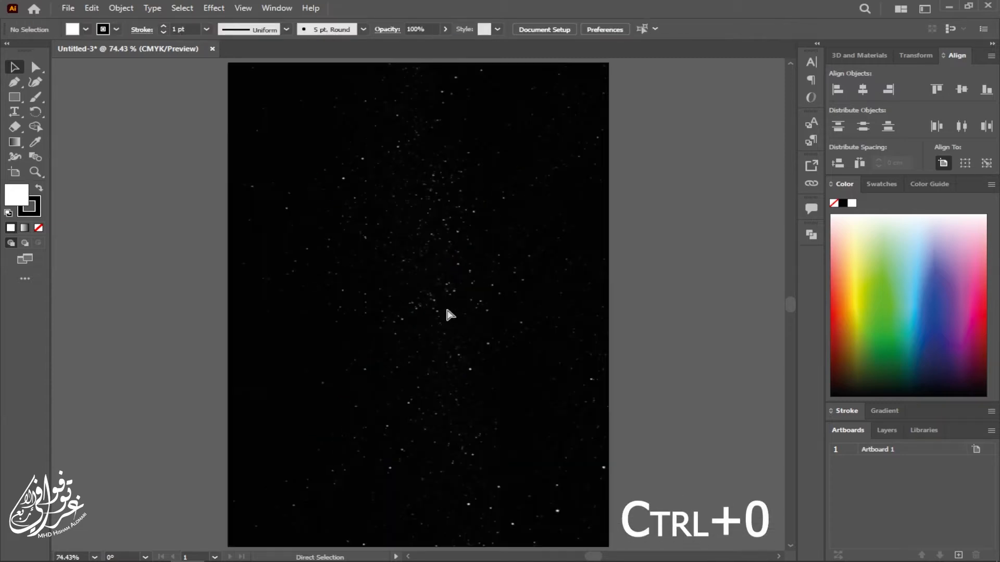
Step: Add a point text object with the letter s on the upper part of the starry background
key(t)
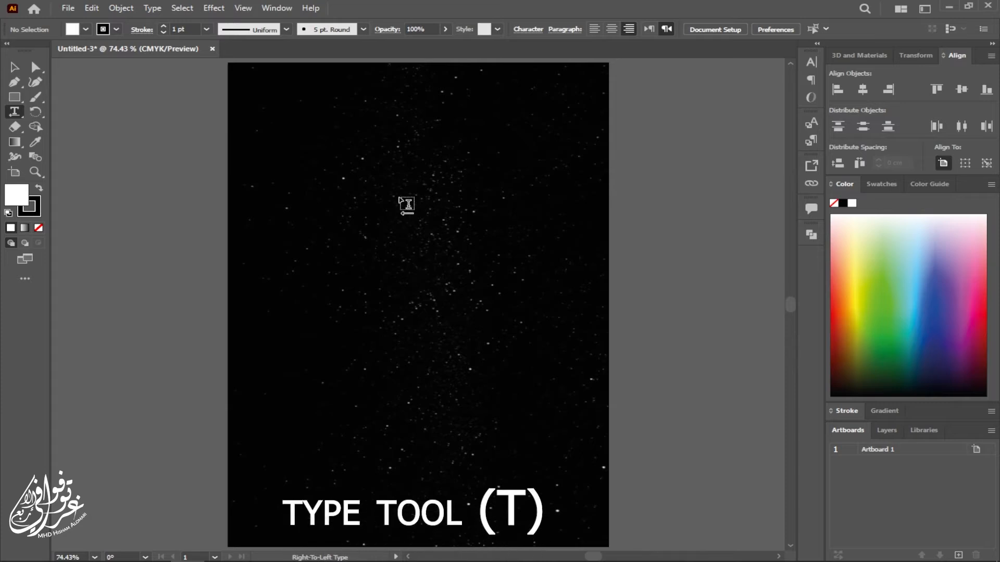
click(398, 198)
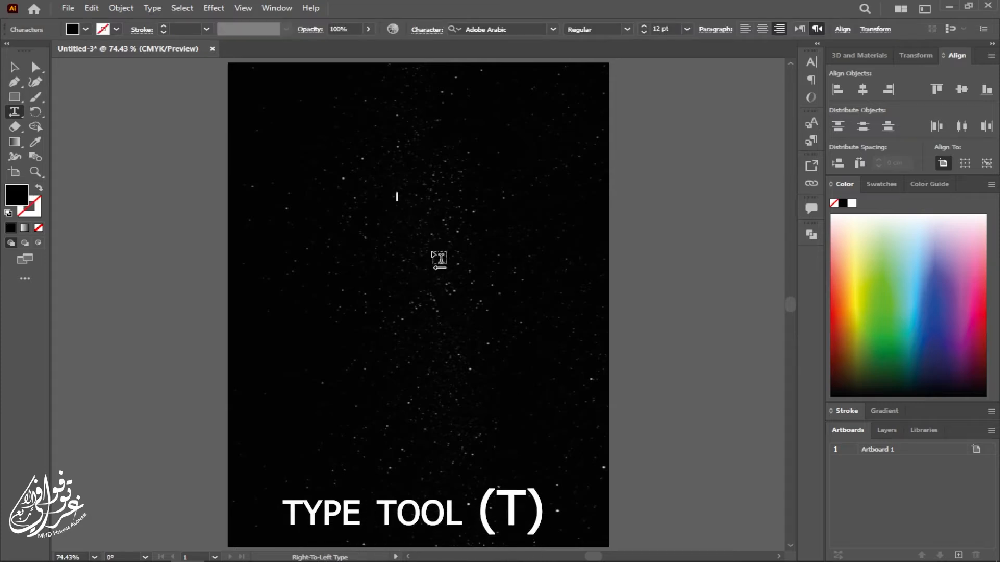
key(Escape)
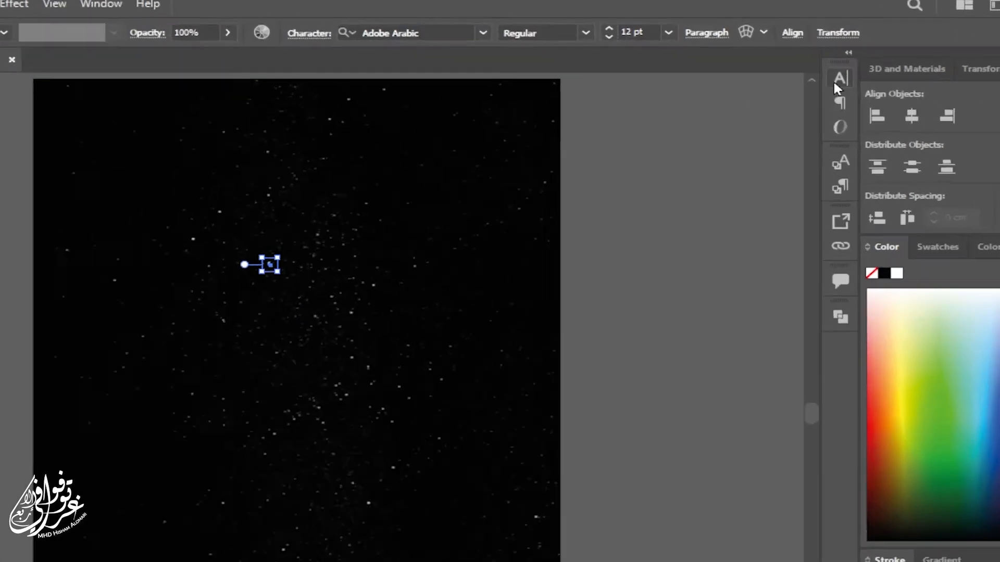
Step: Set the letter's font to Arial with the Regular style
click(811, 62)
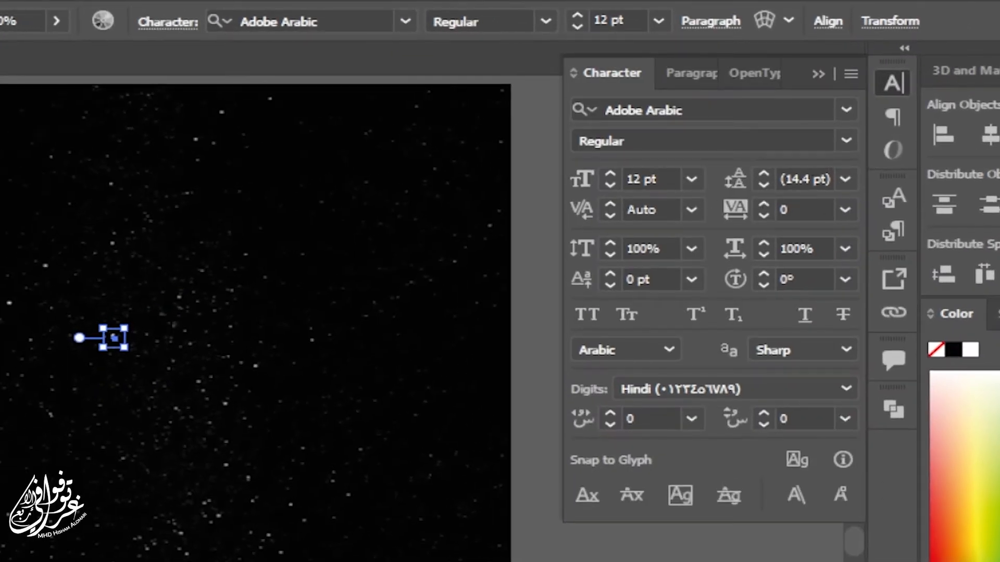
click(846, 109)
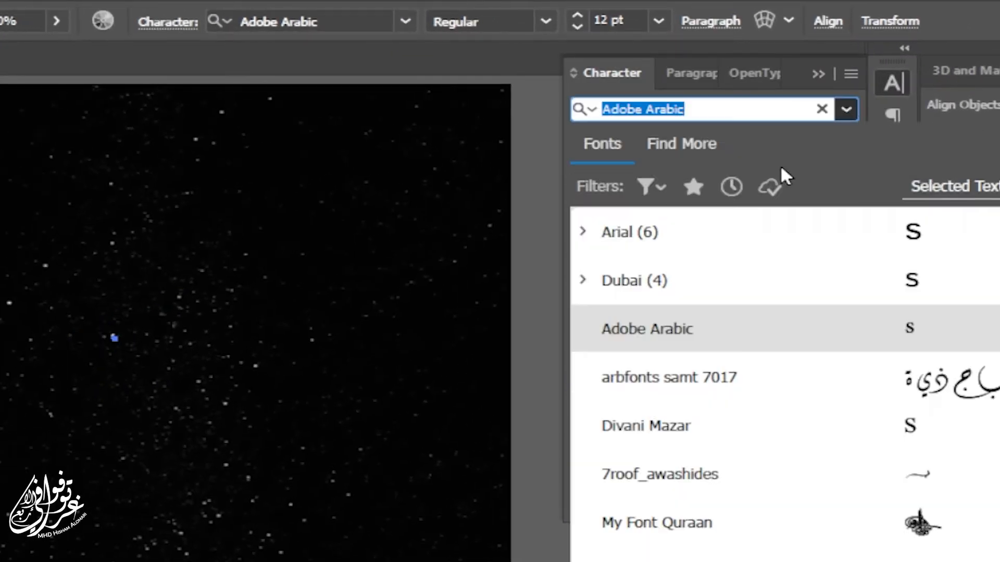
click(667, 244)
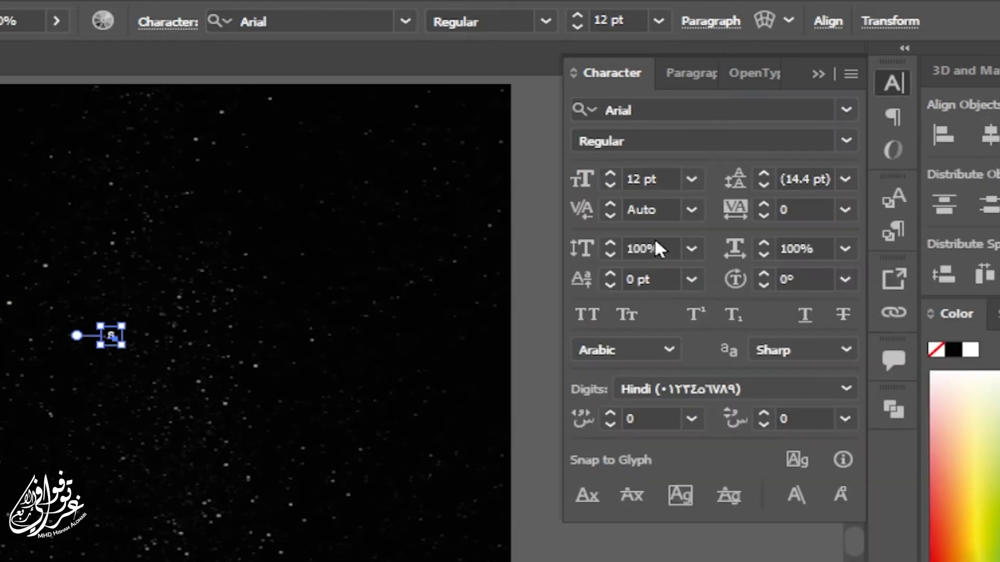
click(845, 142)
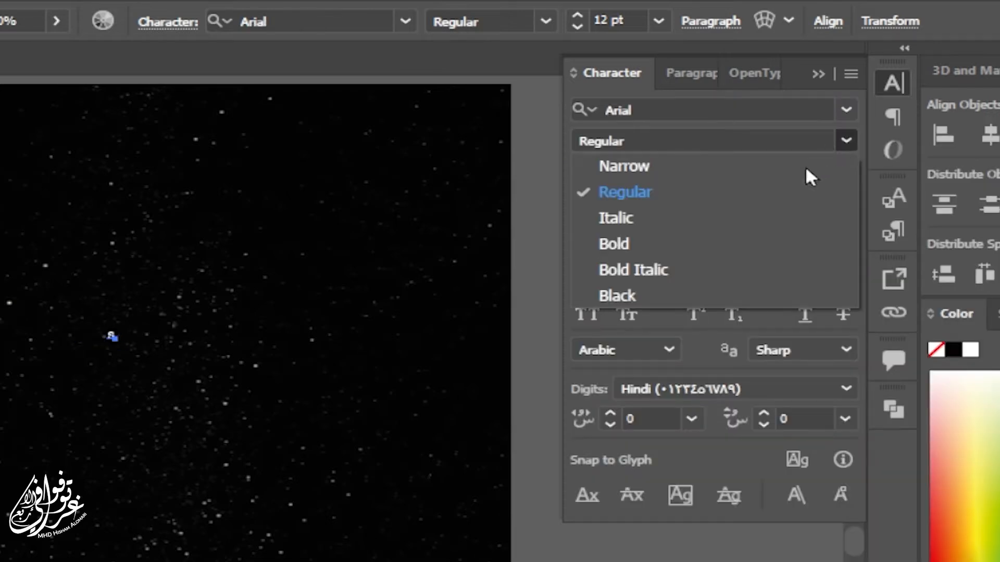
click(645, 199)
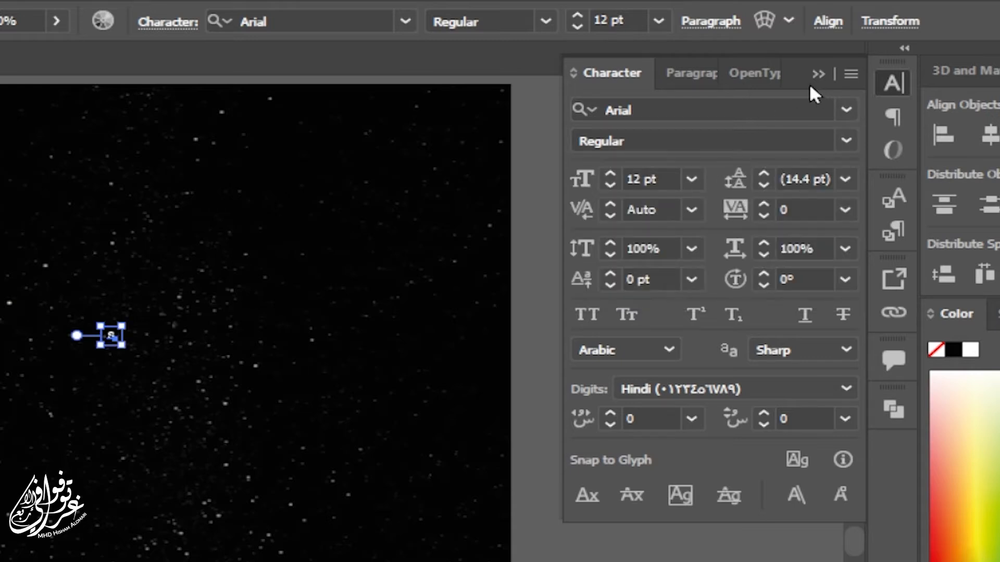
click(824, 73)
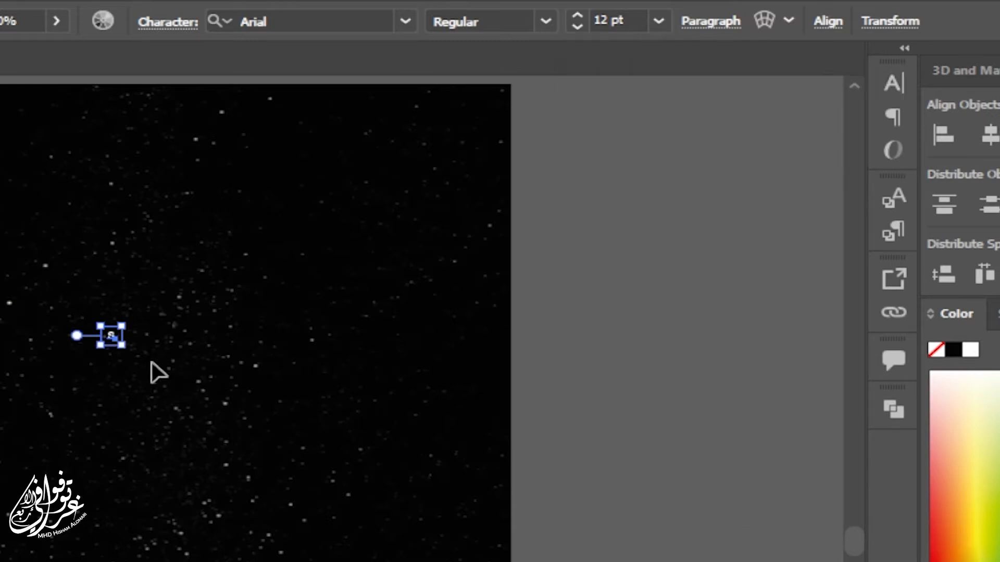
Step: Set the letter's font size to 200 pt and turn on All Caps
click(878, 88)
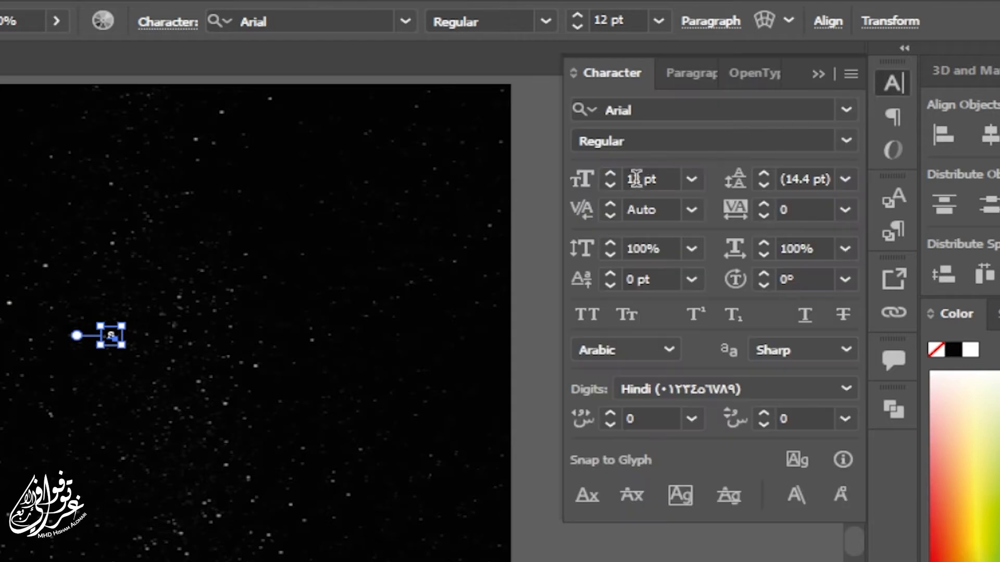
click(609, 185)
click(630, 175)
double_click(631, 179)
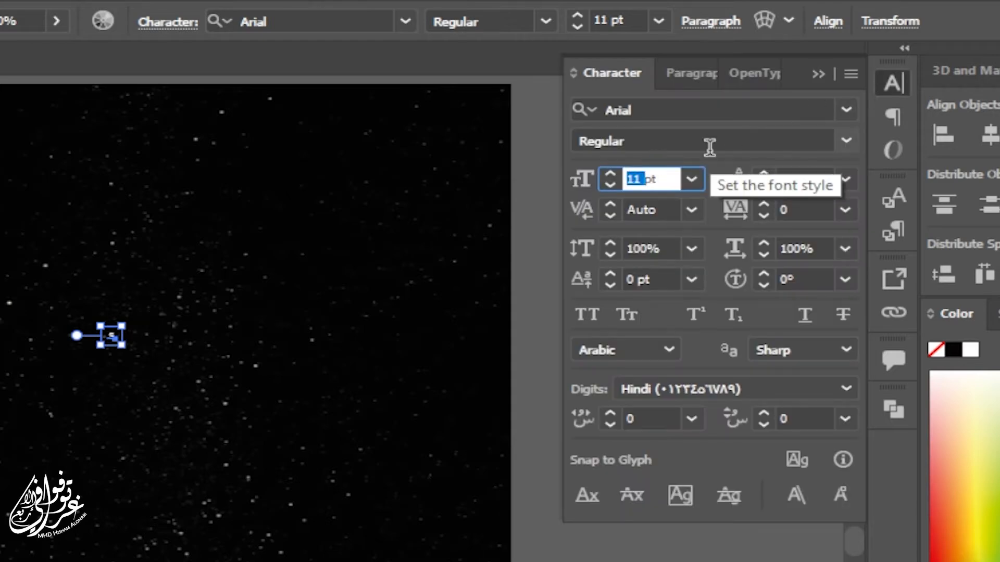
text(200)
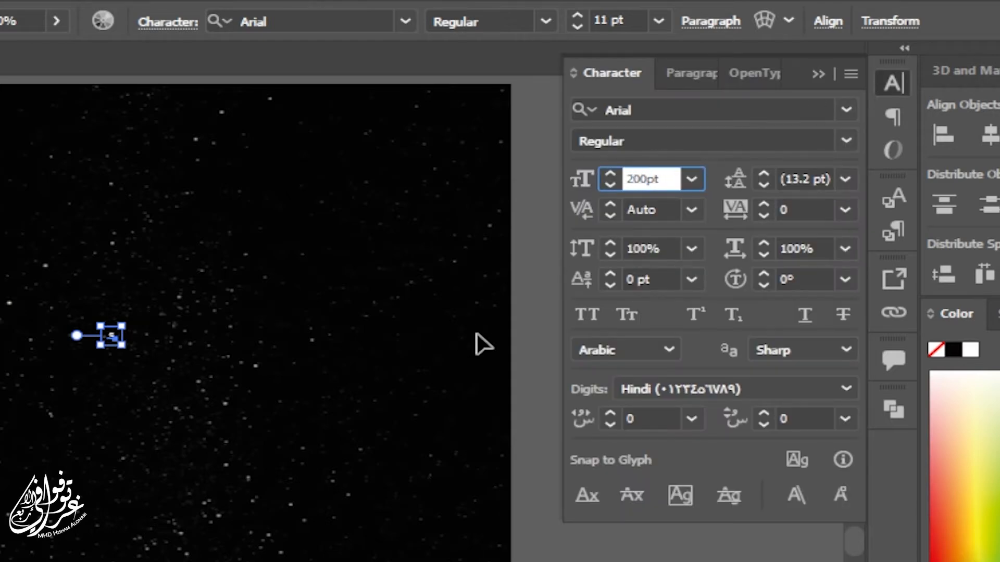
click(586, 314)
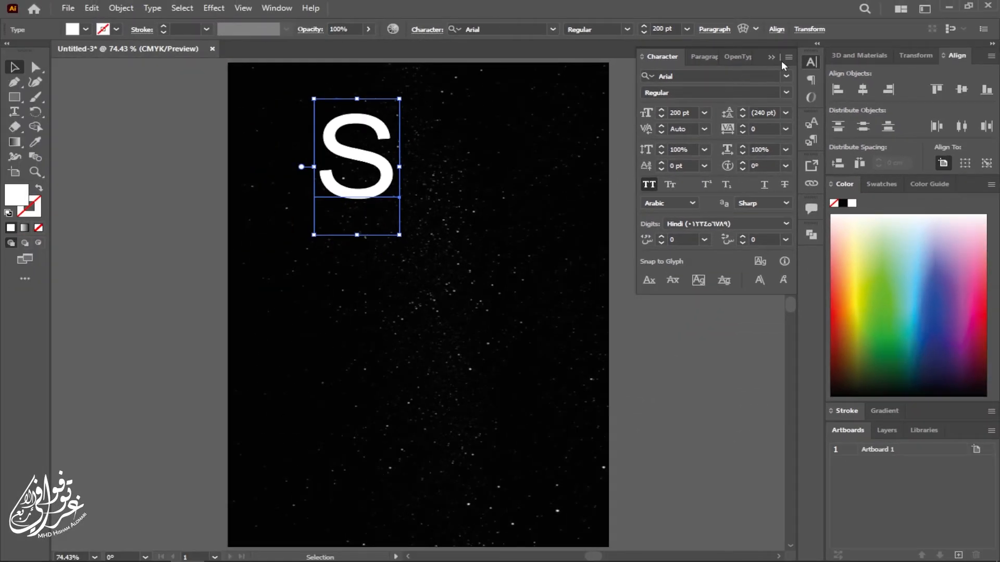
click(773, 58)
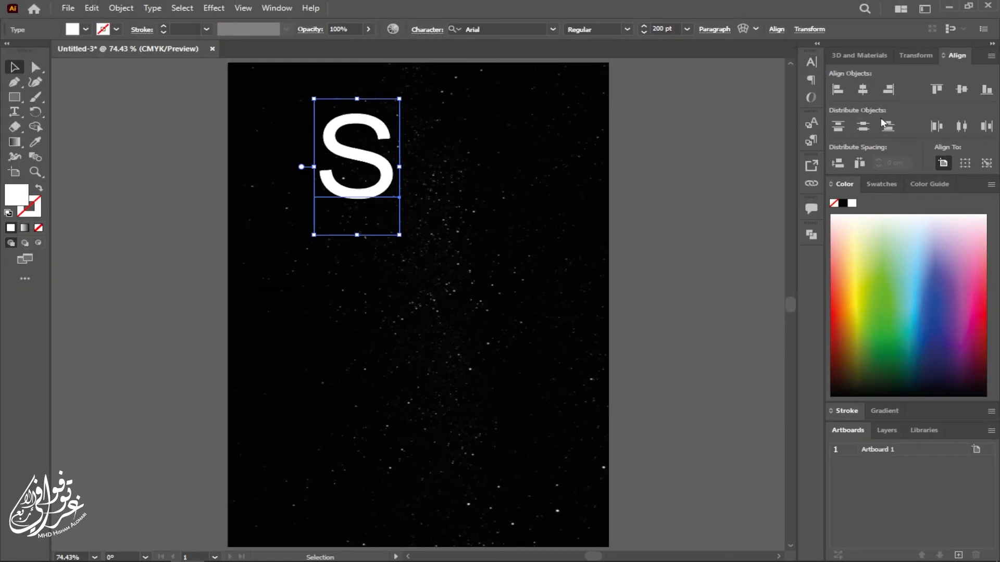
Step: Move the letter S to the upper middle of the artboard and keep it selected
drag(347, 161, 398, 170)
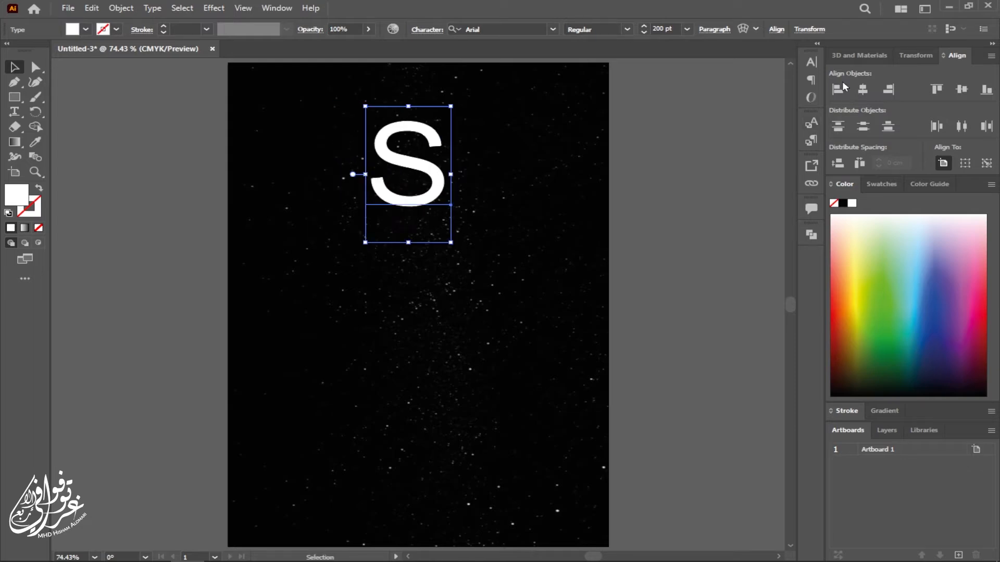
click(290, 61)
click(388, 134)
Step: Apply the classic 3D Extrude & Bevel effect to the letter S with the Isometric Top position
click(214, 8)
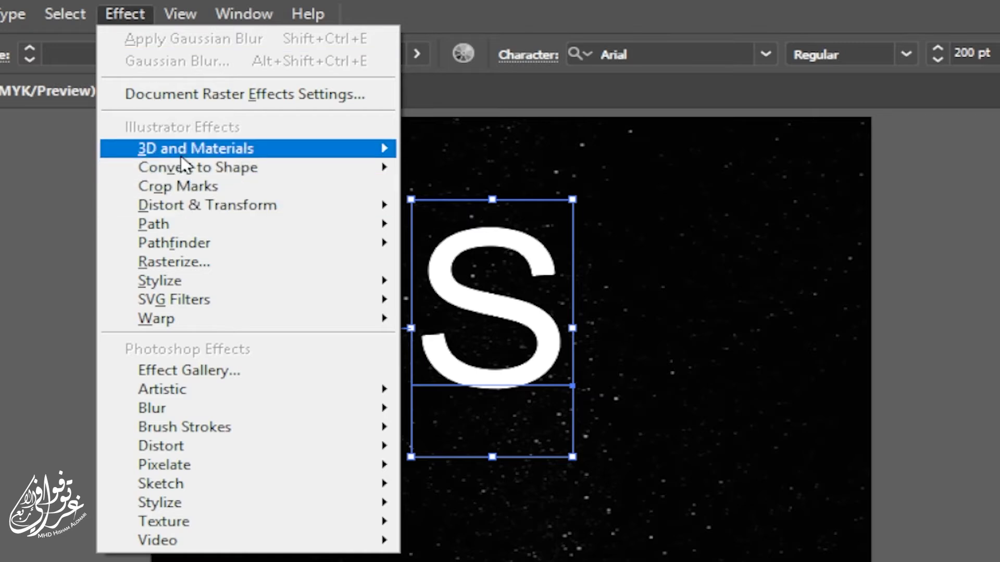
mouse_move(195, 148)
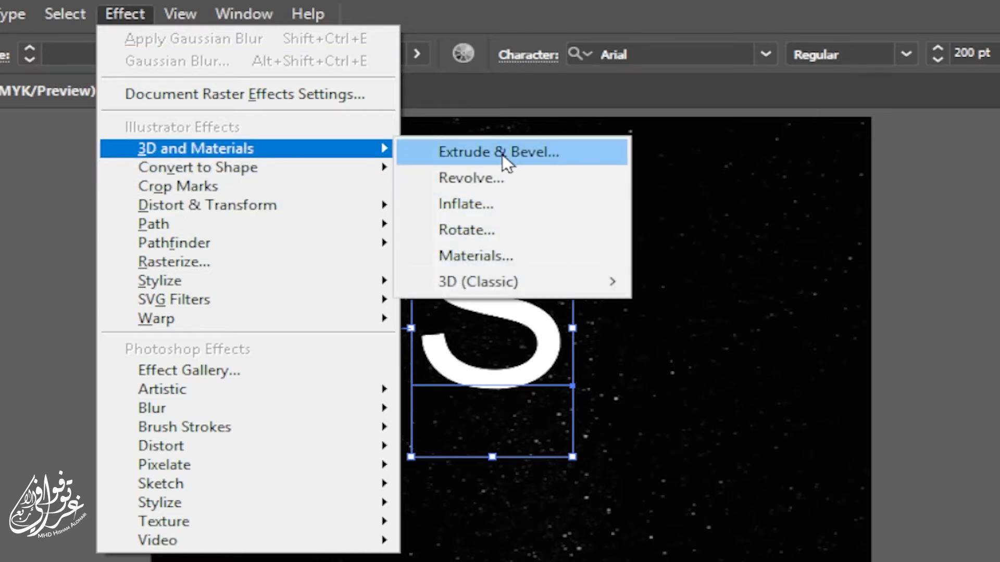
mouse_move(614, 280)
click(675, 283)
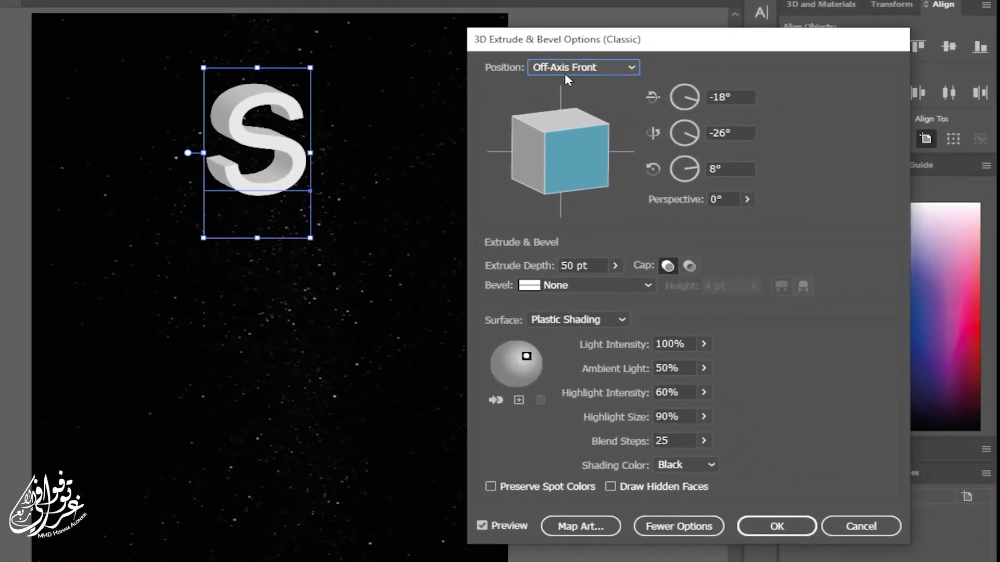
click(565, 74)
click(568, 352)
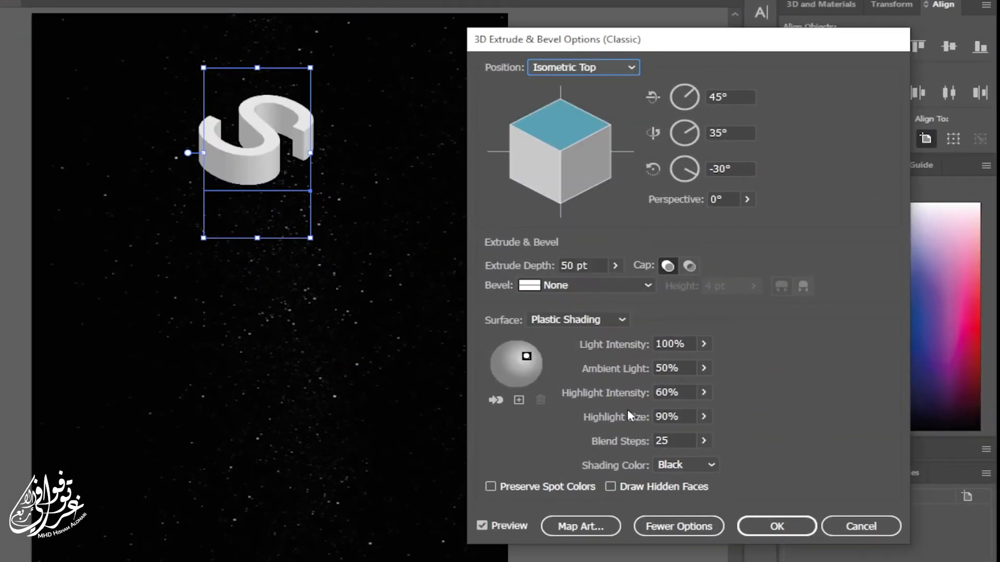
Step: Set the effect to 256 blend steps, Draw Hidden Faces on and an extrude depth of 0 pt, and apply it
click(679, 440)
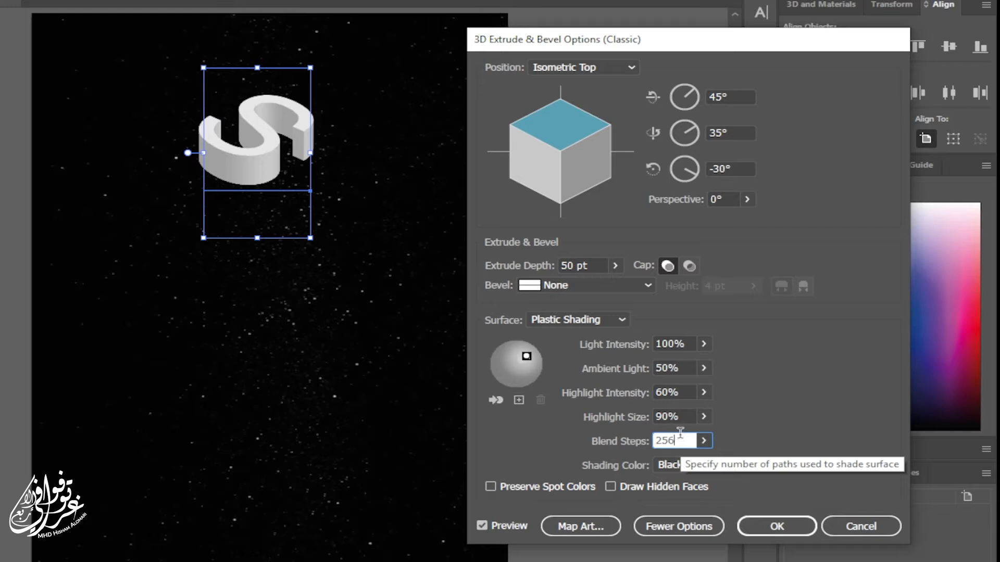
click(635, 490)
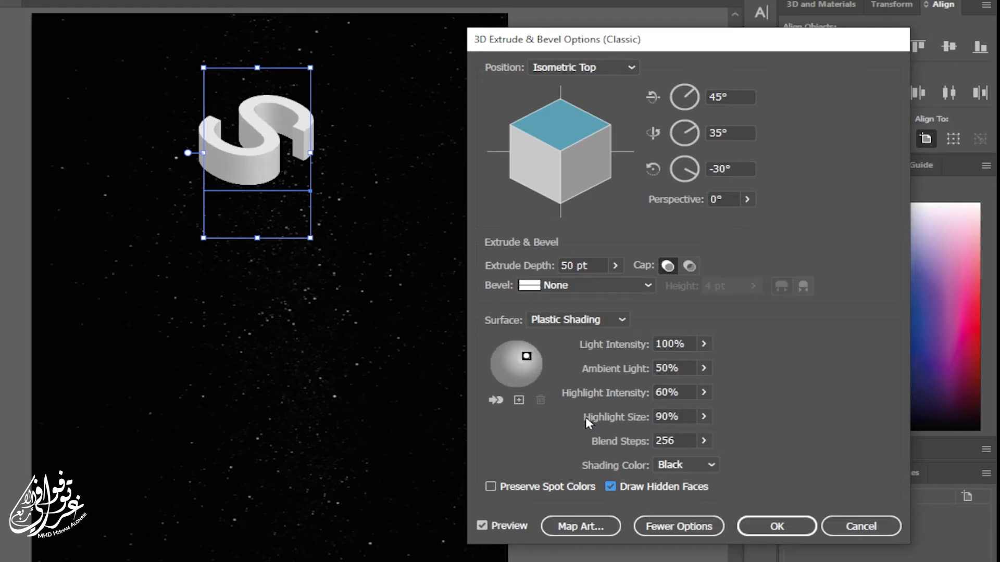
click(615, 267)
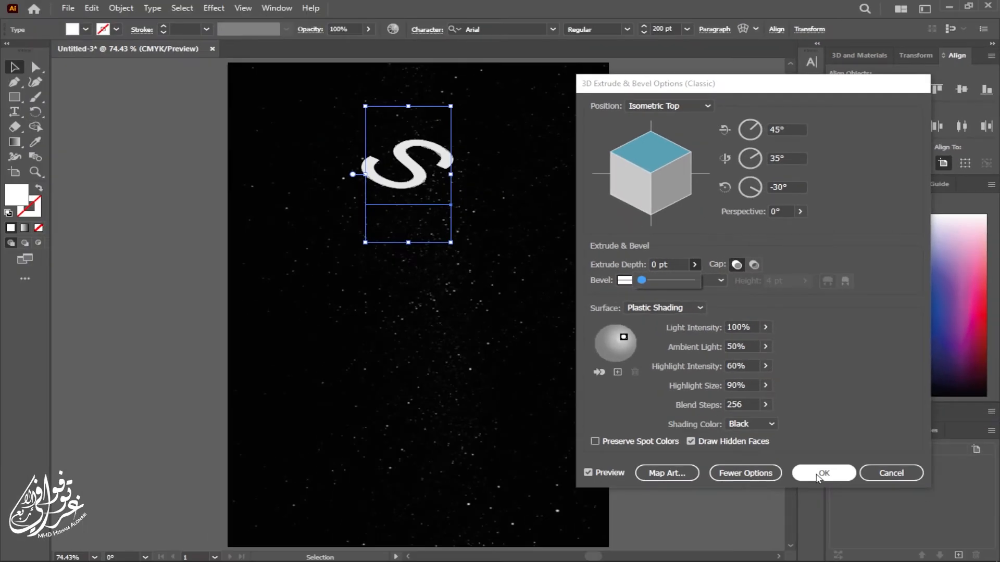
click(817, 475)
Step: Duplicate the S into a vertical column of five letters and change the four lower ones to P, A, C and E
drag(425, 179, 432, 432)
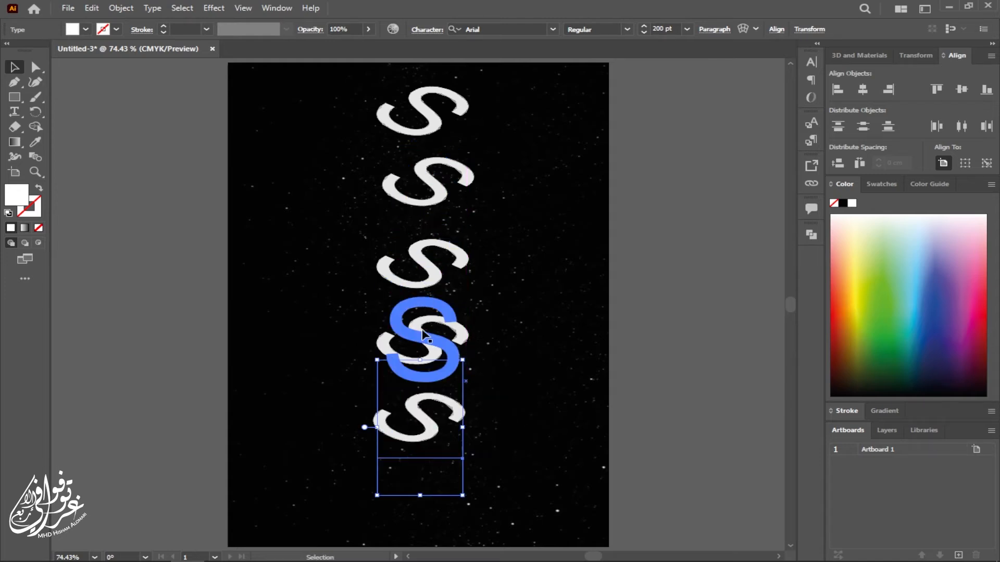
key(t)
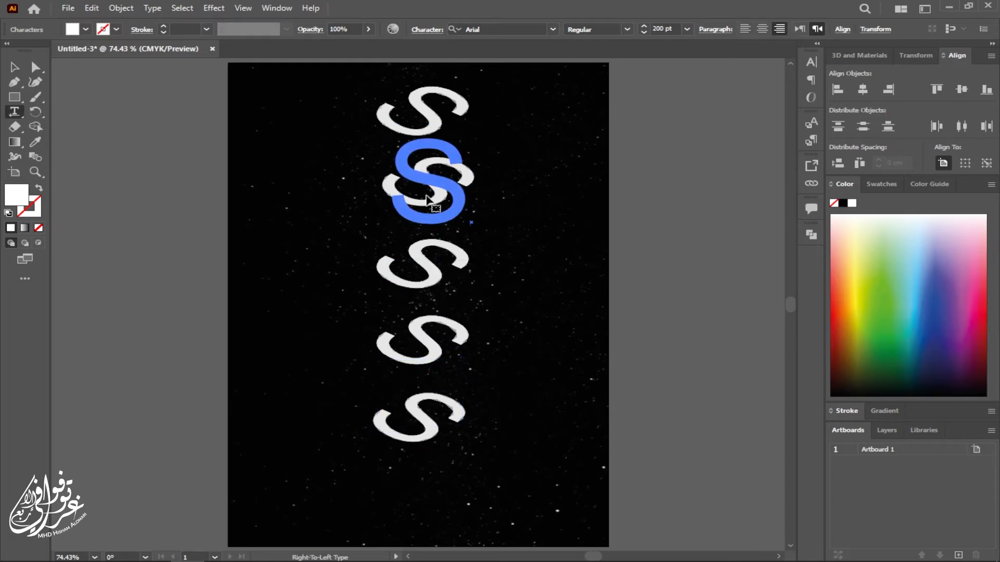
double_click(427, 200)
text(P)
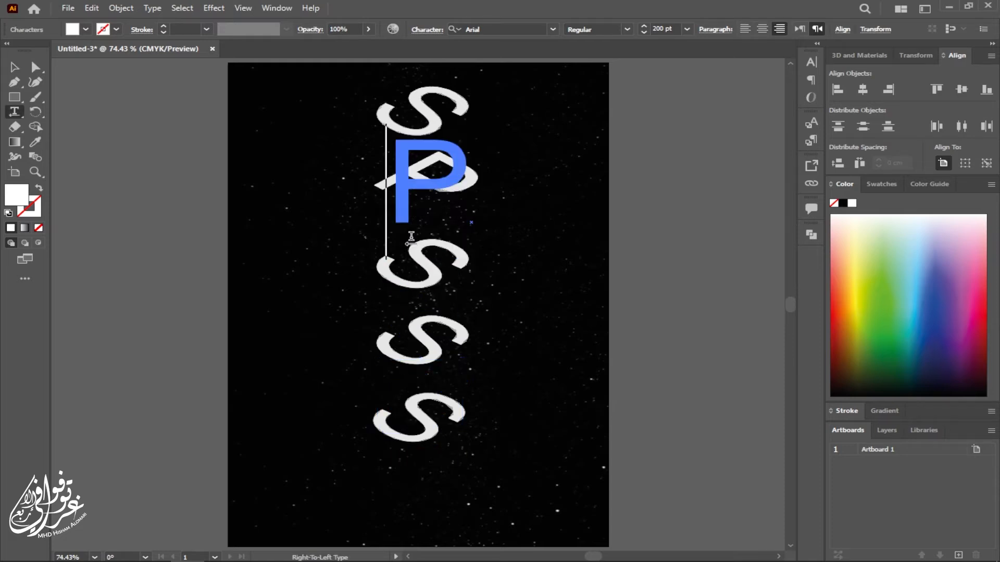
double_click(423, 273)
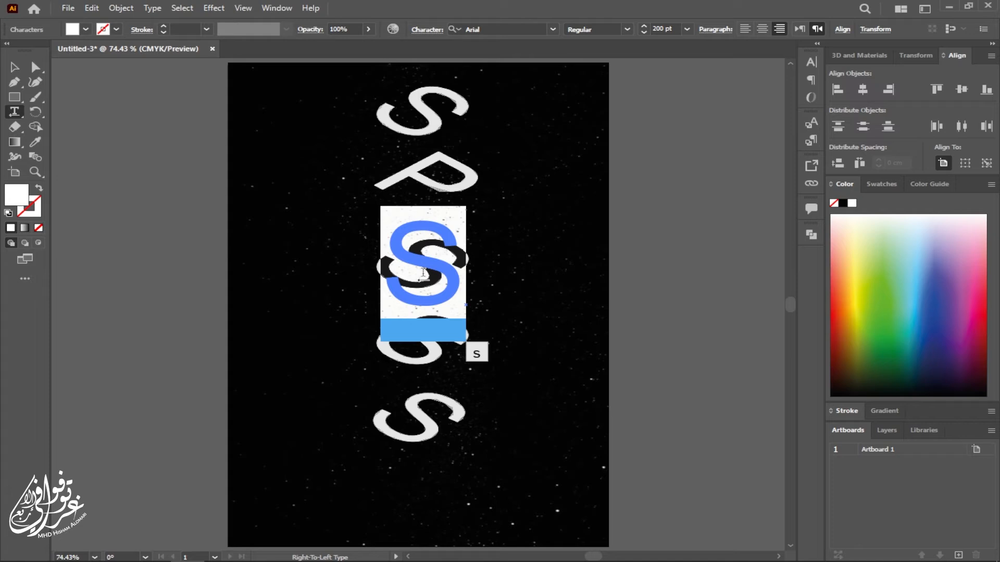
text(A)
double_click(428, 347)
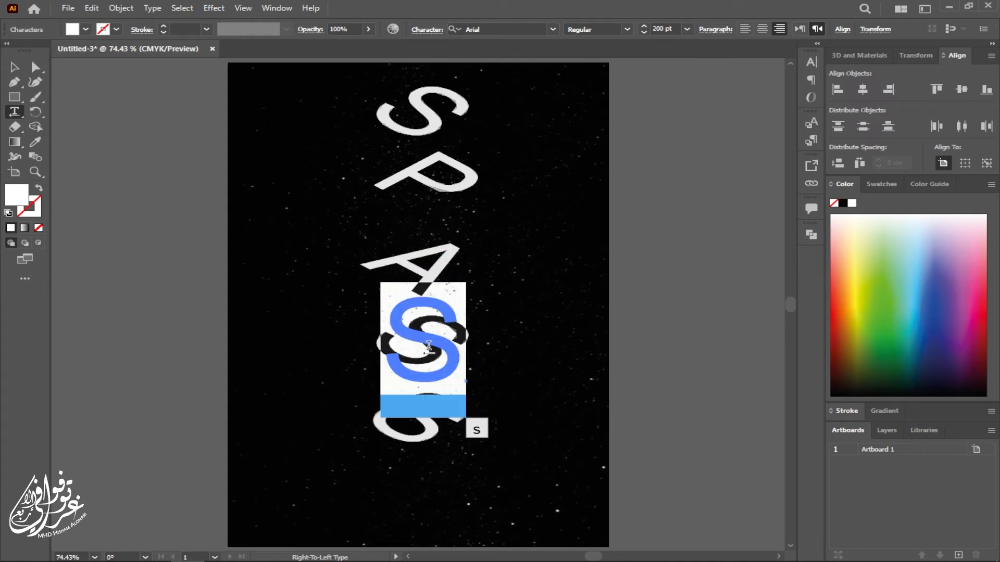
text(C)
double_click(433, 435)
text(E)
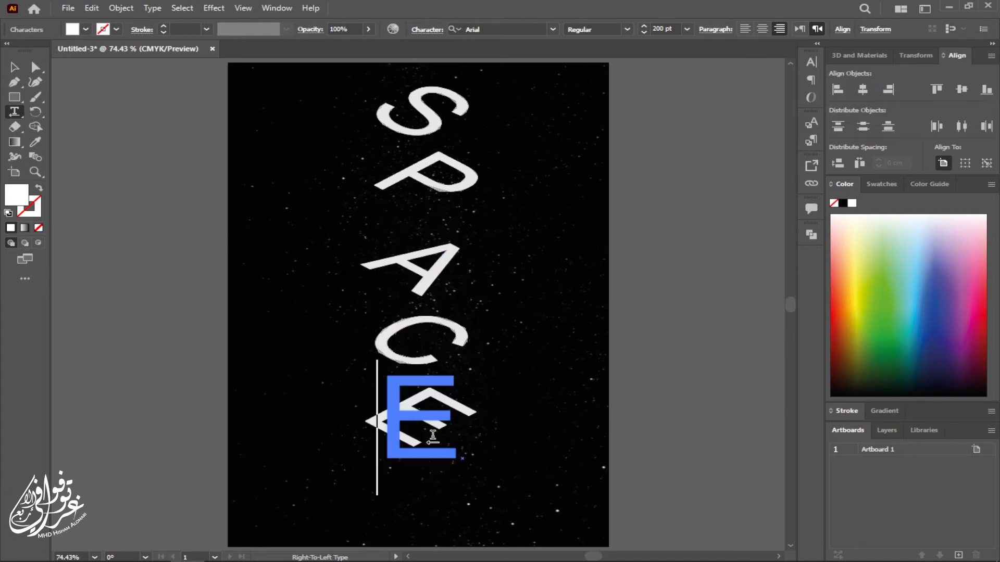
key(Escape)
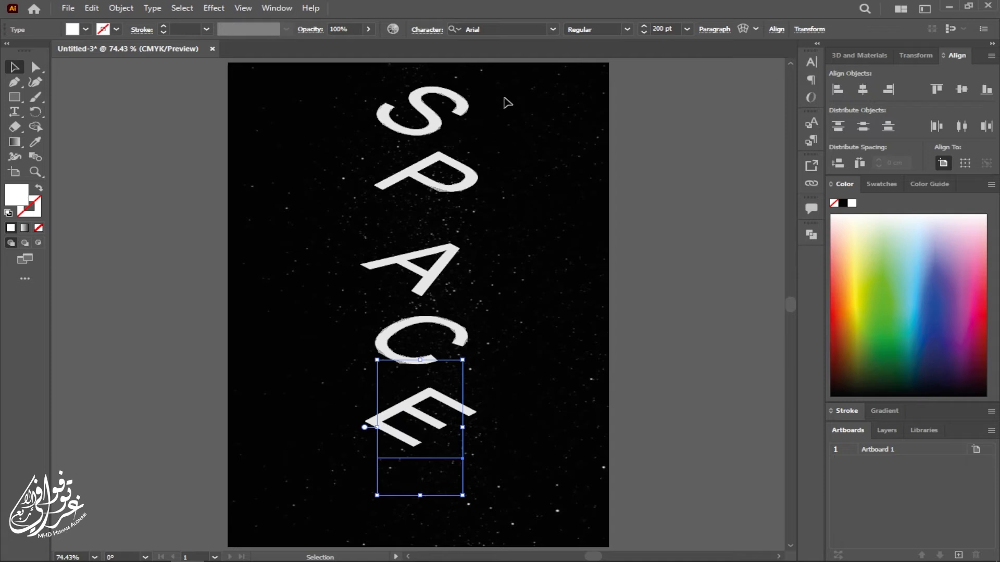
Step: Align the five letters on their horizontal centres and distribute them evenly by their vertical centres
drag(504, 97, 384, 462)
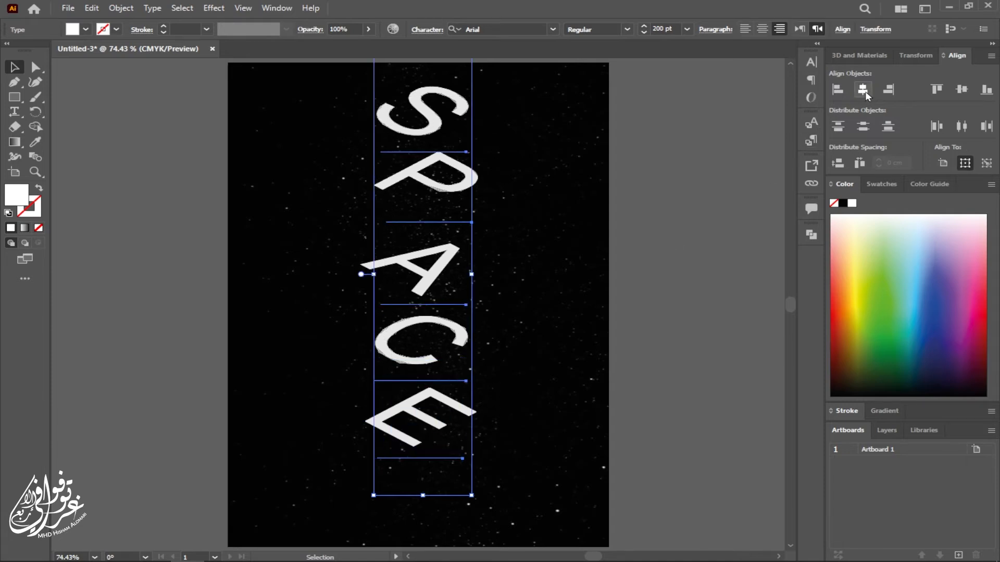
click(863, 90)
click(862, 126)
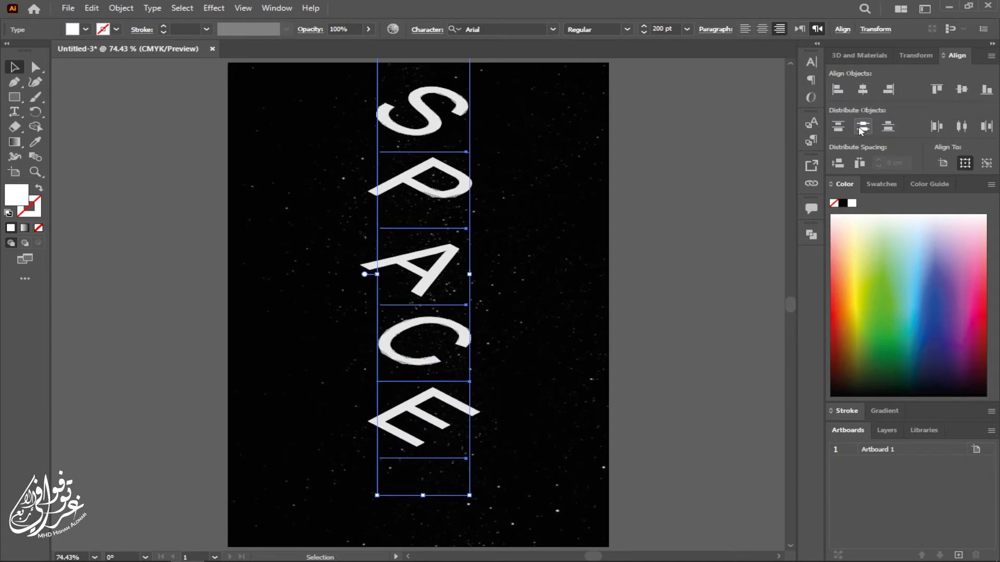
Step: Move the whole column of five letters slightly down on the artboard and deselect it
drag(514, 97, 416, 466)
drag(510, 129, 401, 173)
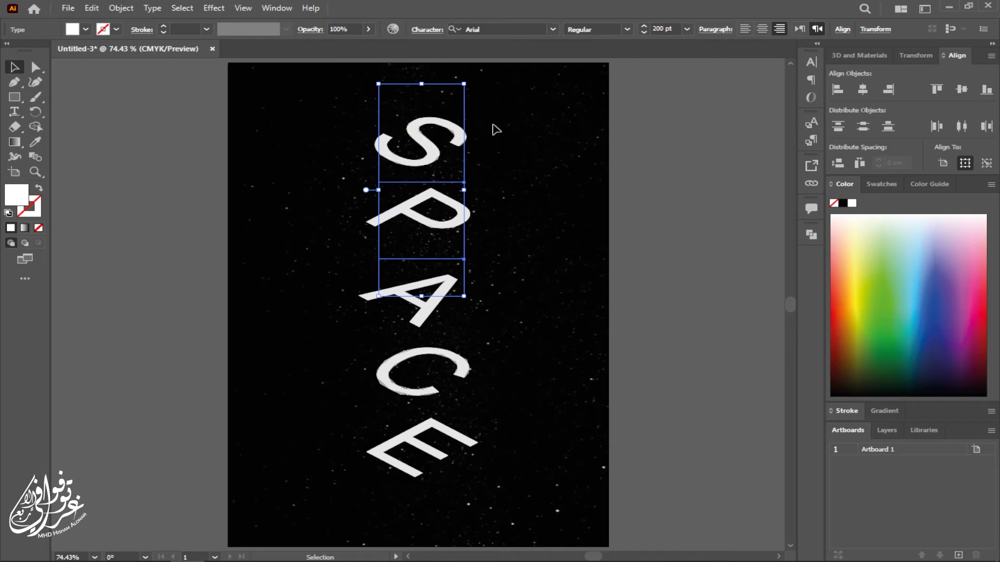
click(519, 120)
Step: Move the S straight up in large increments until it sits close to the artboard's upper edge
click(441, 139)
key(shift+Up)
key(shift+Up)
key(shift+Up)
key(shift+Up)
key(shift+Up)
key(shift+Up)
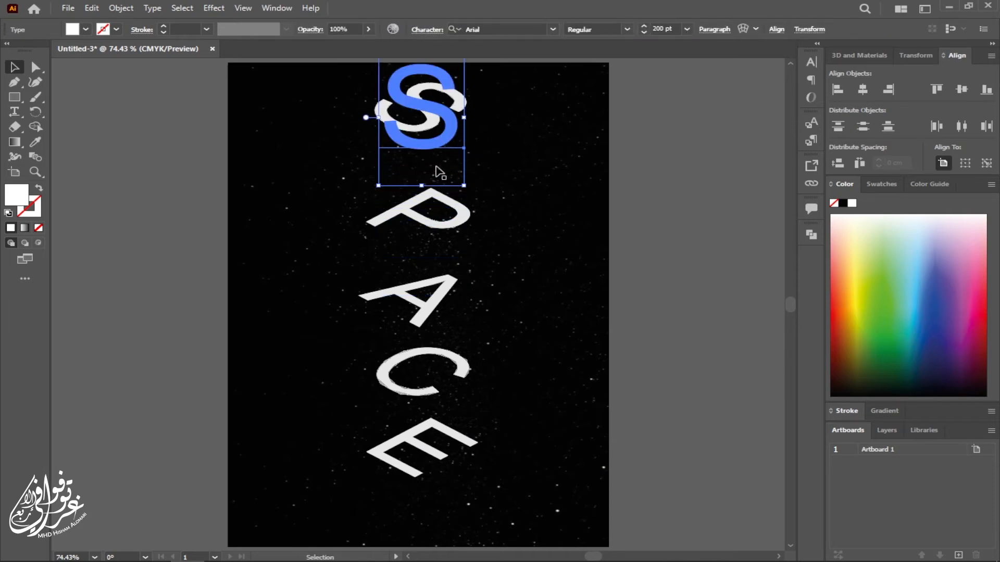
click(437, 223)
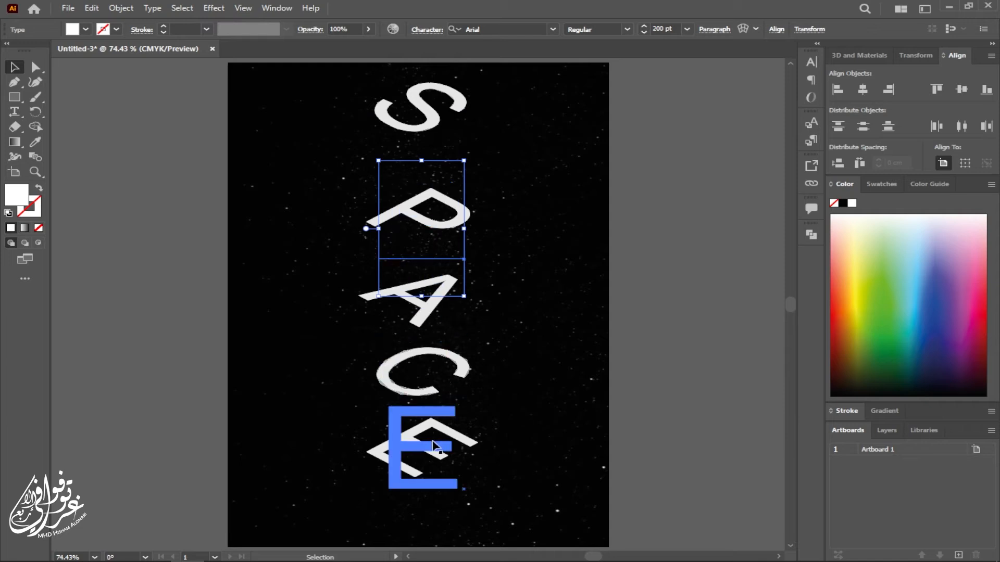
Step: Move the E straight down near the artboard's lower edge and redistribute all five letters evenly by vertical centre
click(436, 445)
key(shift+Down)
key(shift+Down)
key(shift+Down)
key(shift+Down)
key(shift+Down)
key(shift+Down)
key(shift+Down)
key(shift+Down)
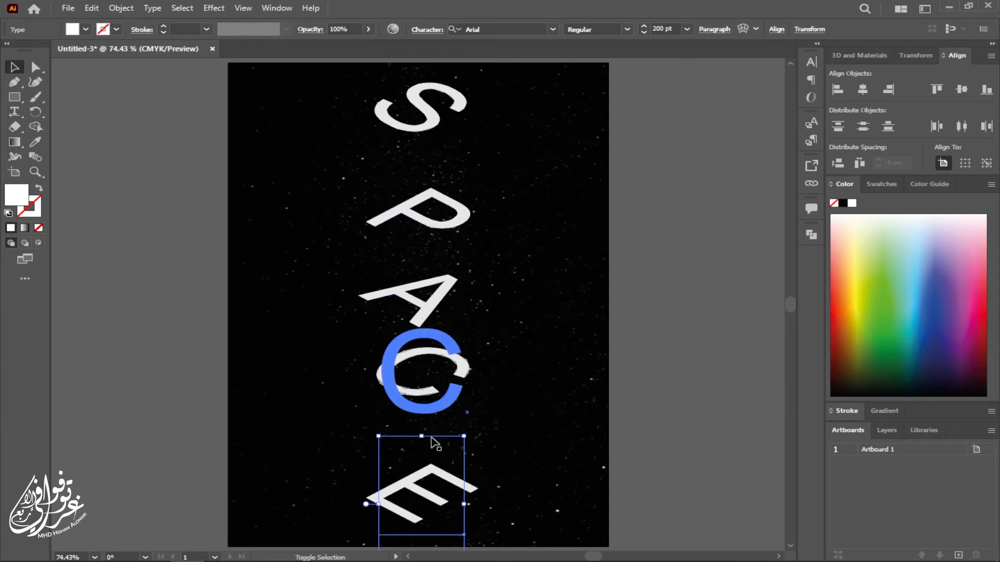
drag(543, 80, 374, 448)
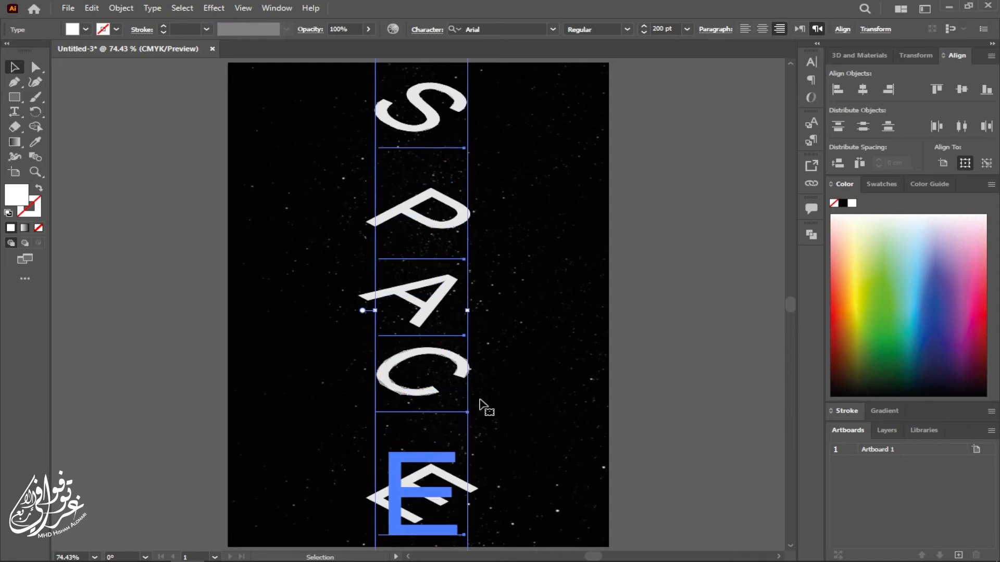
click(862, 127)
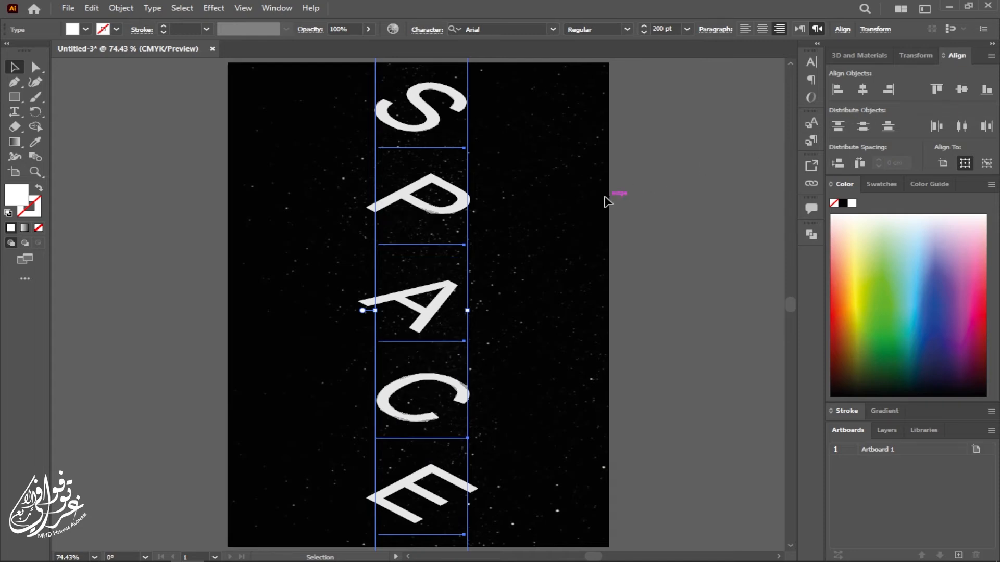
Step: Stagger the letters P, A, C and E progressively to the right, each offset one large increment from the letter above
drag(324, 191, 478, 525)
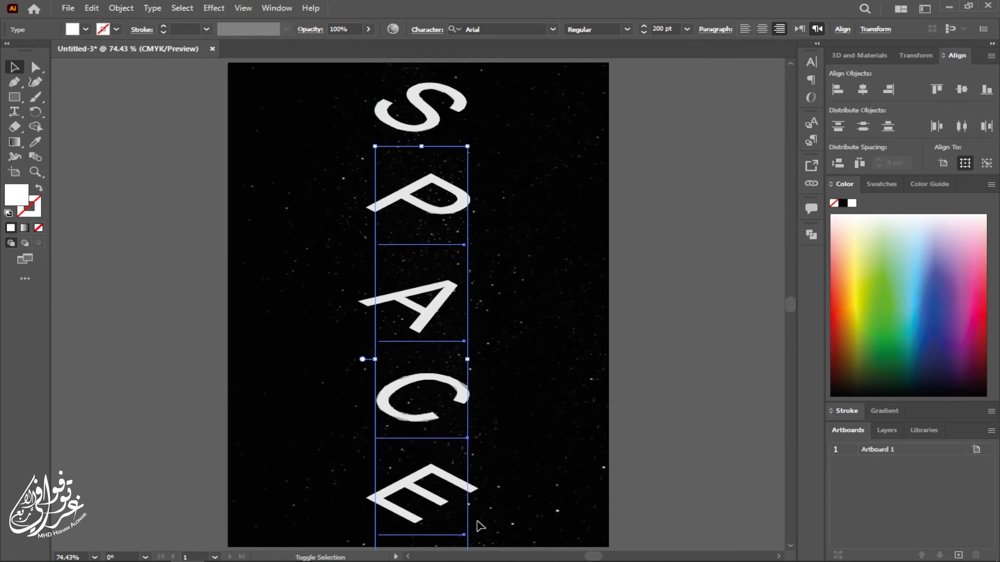
key(shift+Right)
drag(349, 301, 466, 523)
key(shift+Right)
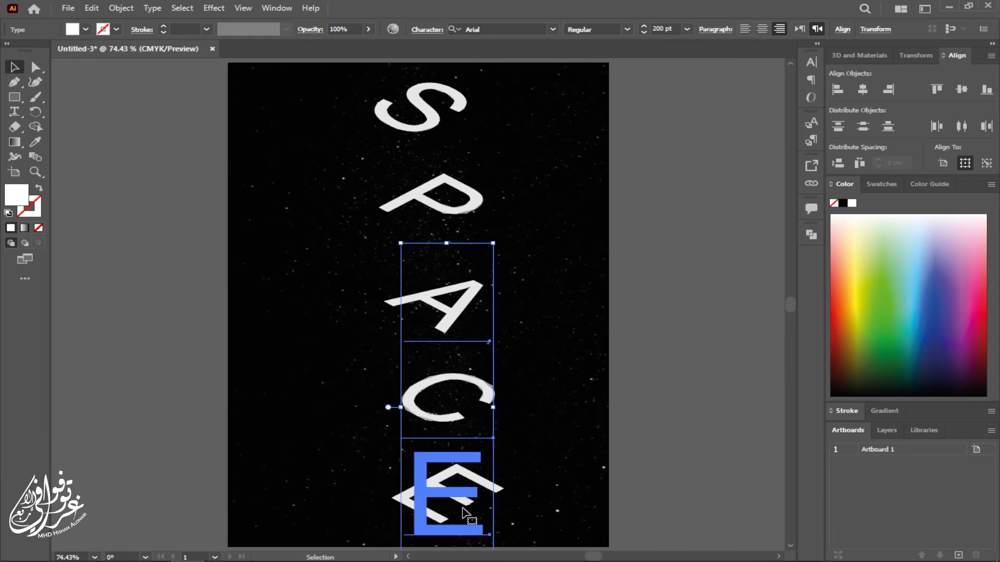
drag(347, 383, 489, 500)
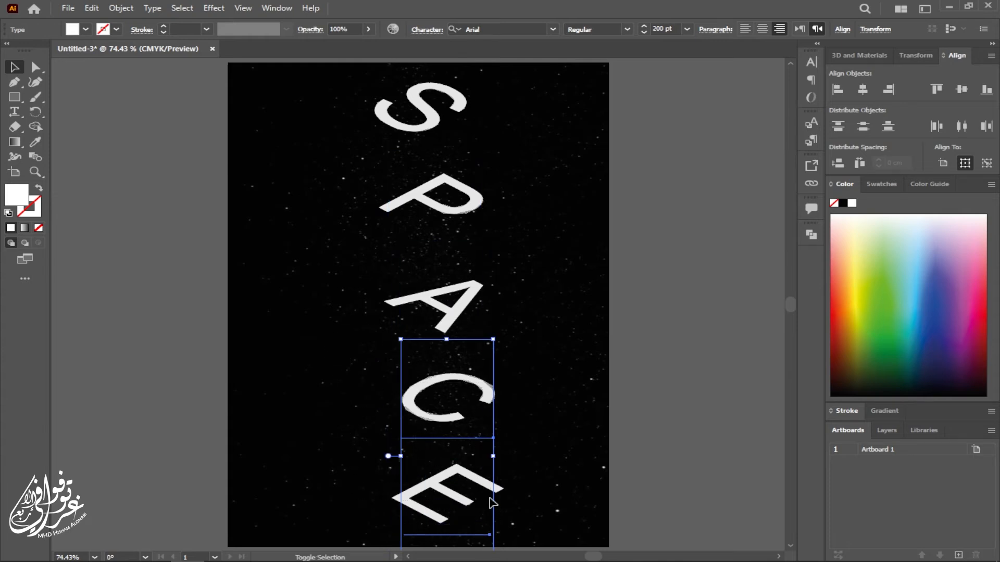
key(shift+Right)
drag(346, 493, 592, 511)
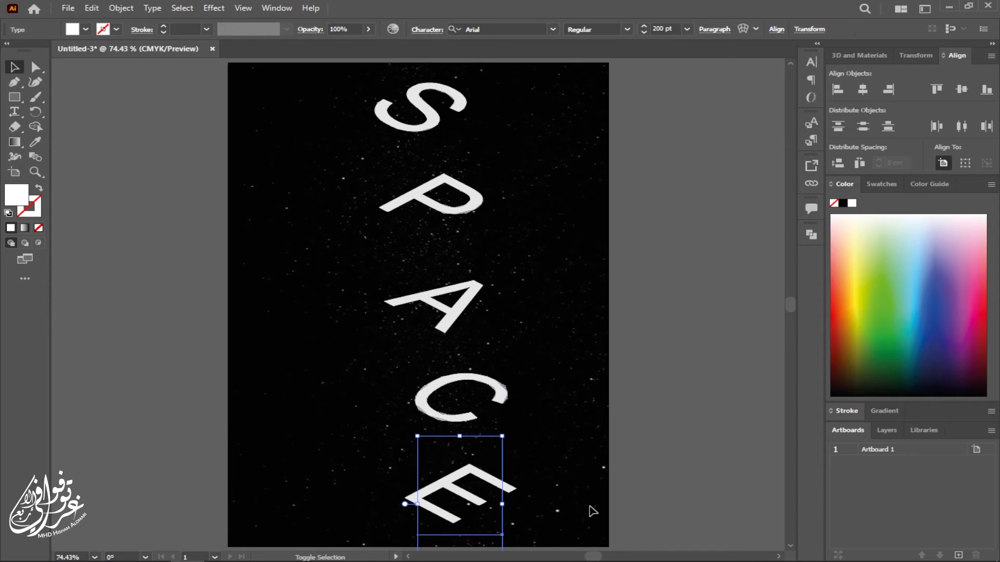
key(shift+Right)
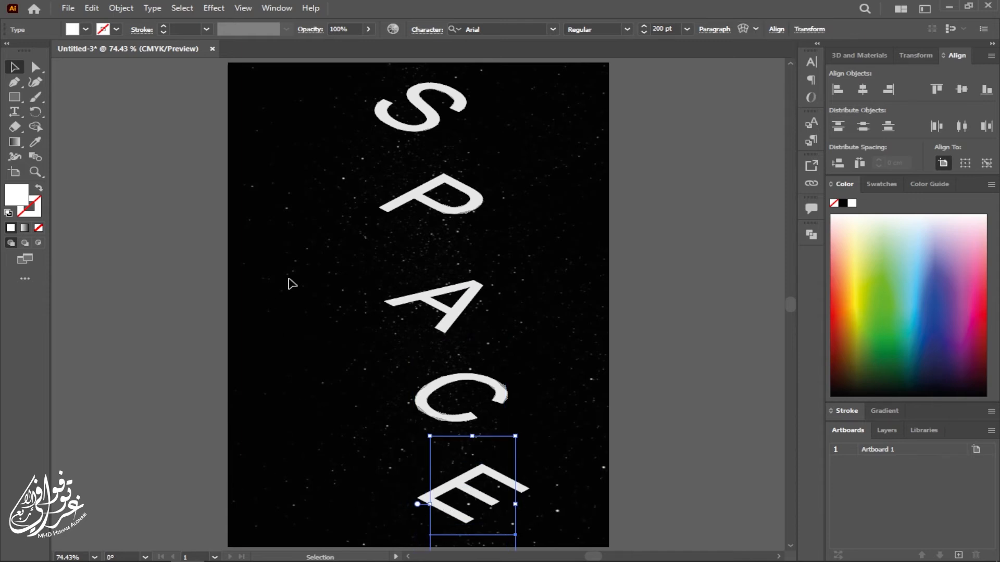
Step: Move the whole staggered word slightly left to centre it on the artboard and deselect it
drag(331, 89, 558, 514)
drag(500, 489, 481, 490)
click(541, 337)
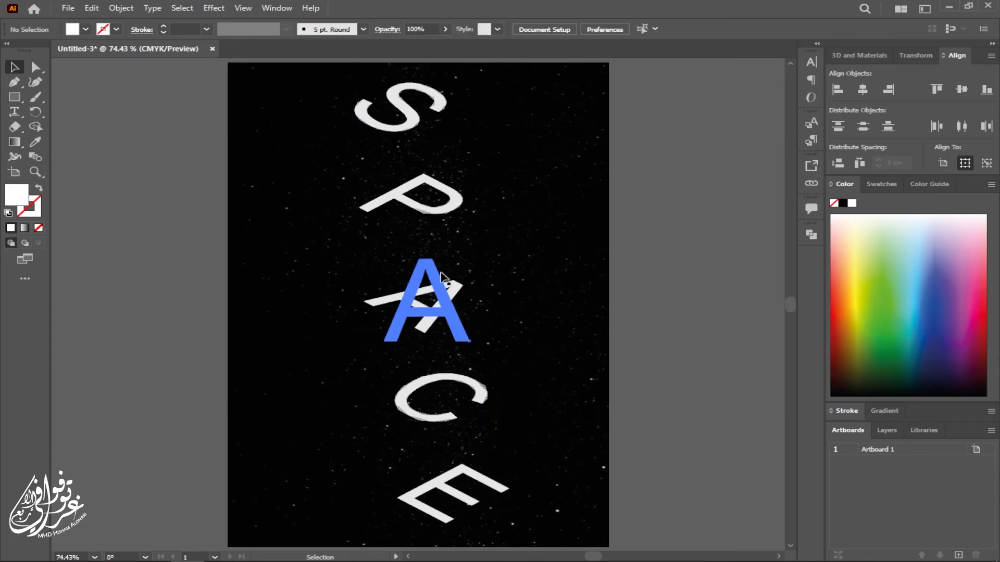
Step: Duplicate P, A, C and E slightly upward and fill the copies with a dark gray swatch
drag(313, 211, 509, 493)
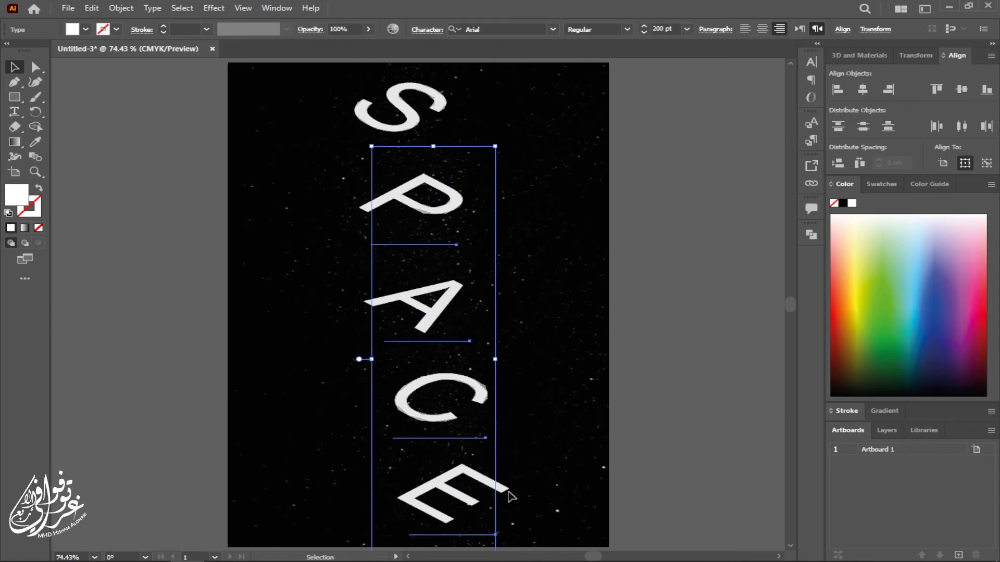
drag(446, 483, 446, 468)
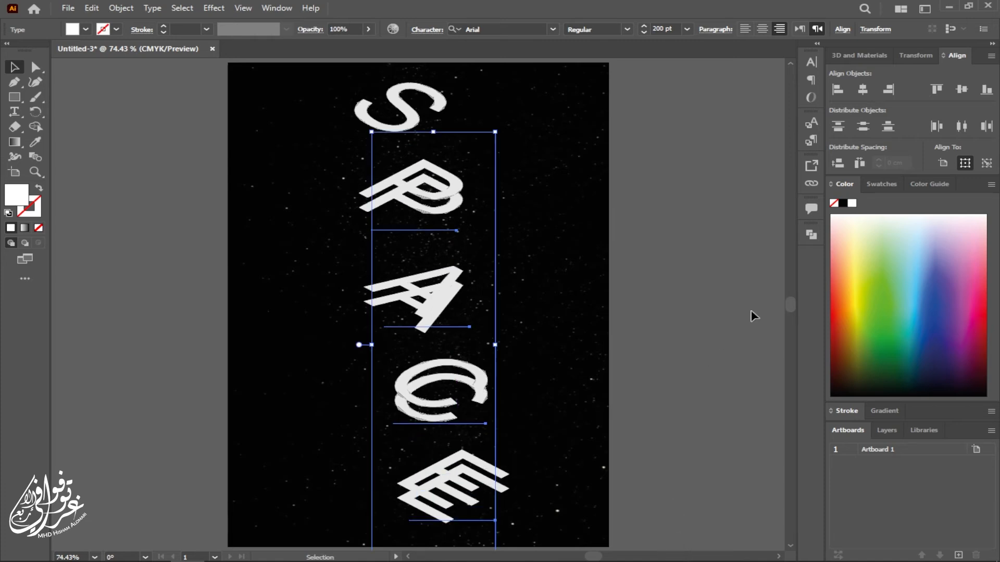
click(885, 184)
click(854, 252)
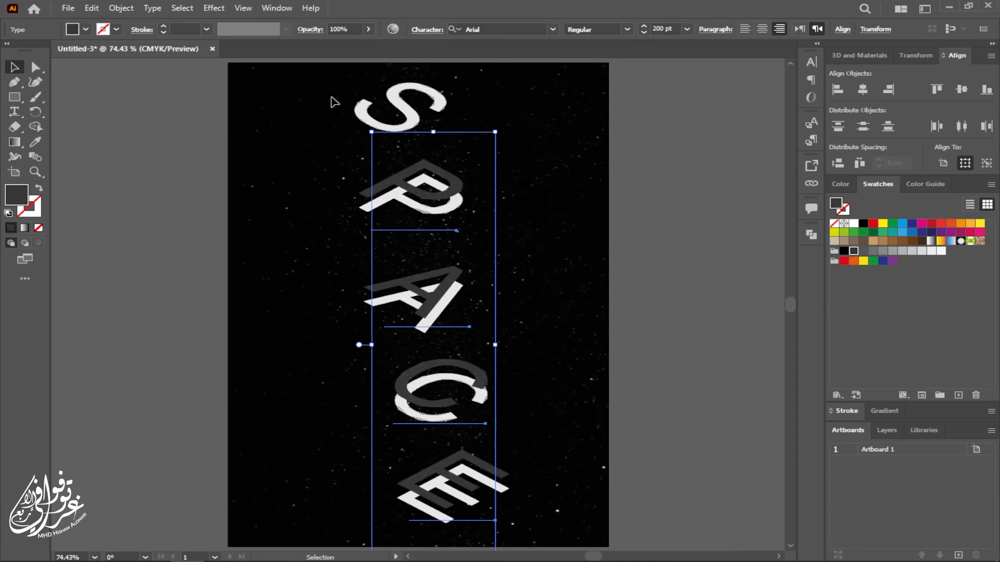
Step: Nudge the dark gray copies down so they overlap the white letters more closely as shadows
key(shift+Down)
key(shift+Right)
key(shift+Left)
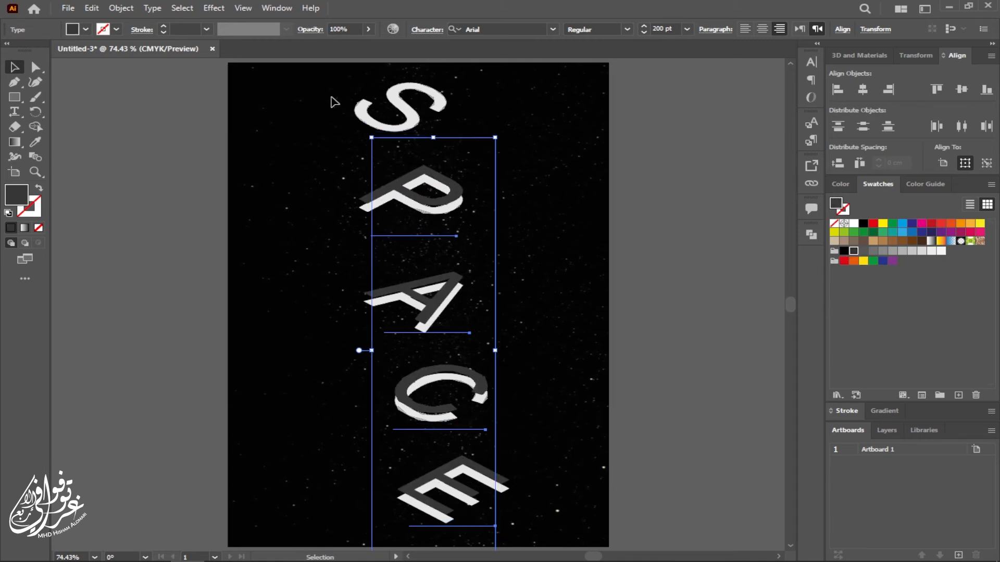
key(Right)
key(Up)
key(Down)
key(Down)
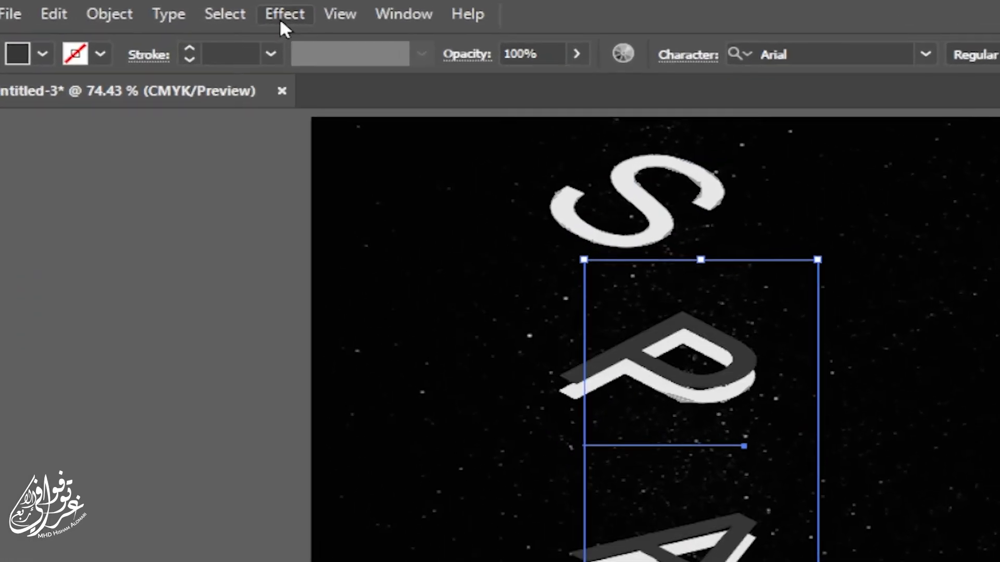
Step: Apply a Gaussian Blur with a 16-pixel radius to the dark gray letter copies
click(212, 10)
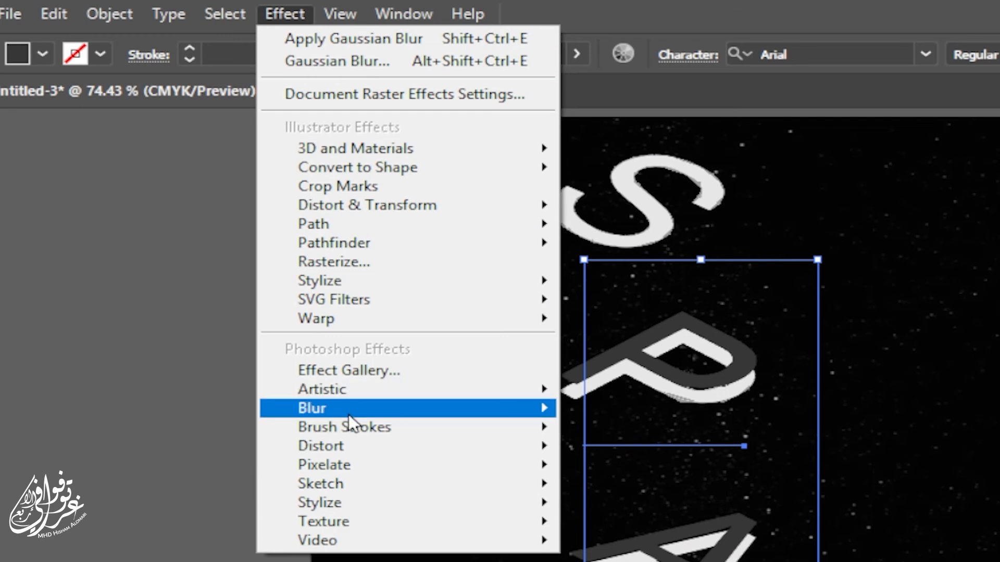
mouse_move(348, 412)
click(592, 411)
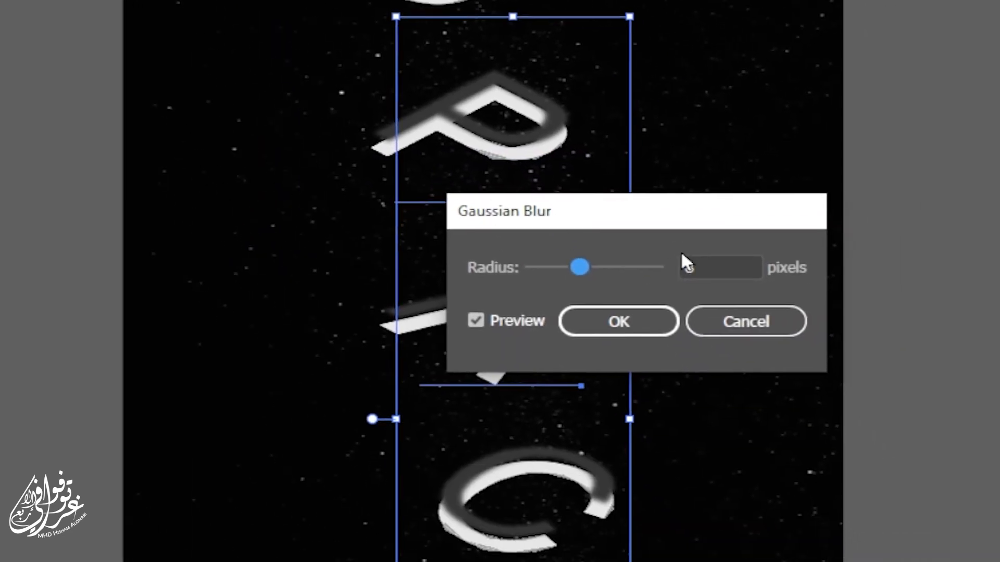
double_click(704, 270)
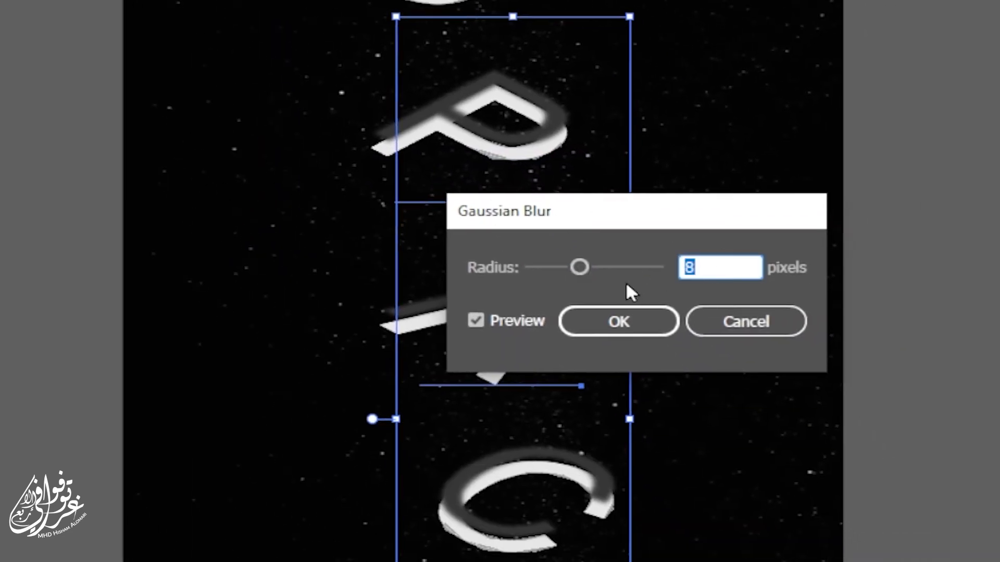
text(16)
click(618, 322)
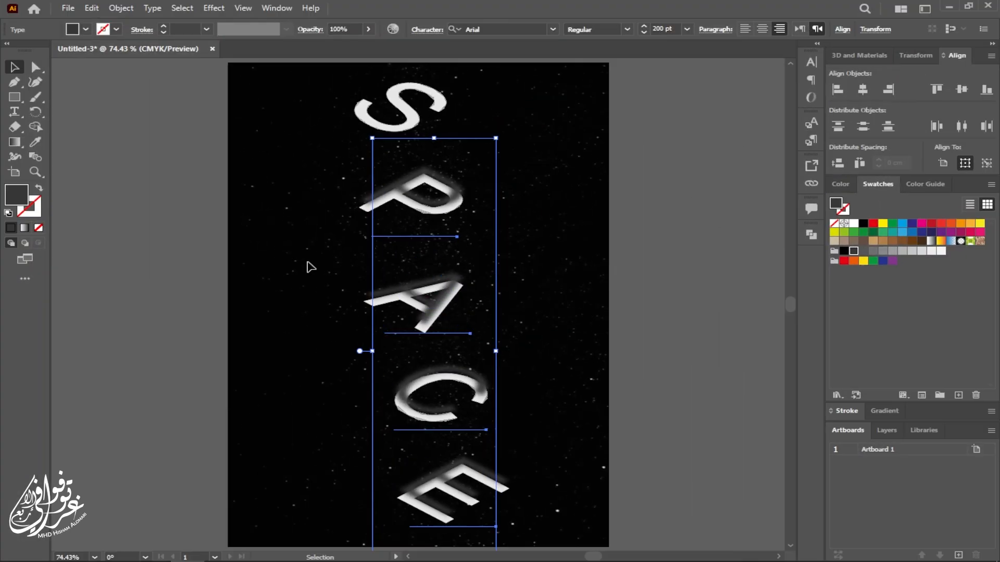
Step: Expand the appearance of all the white letters and their blurred shadows, and deselect them
drag(303, 109, 558, 500)
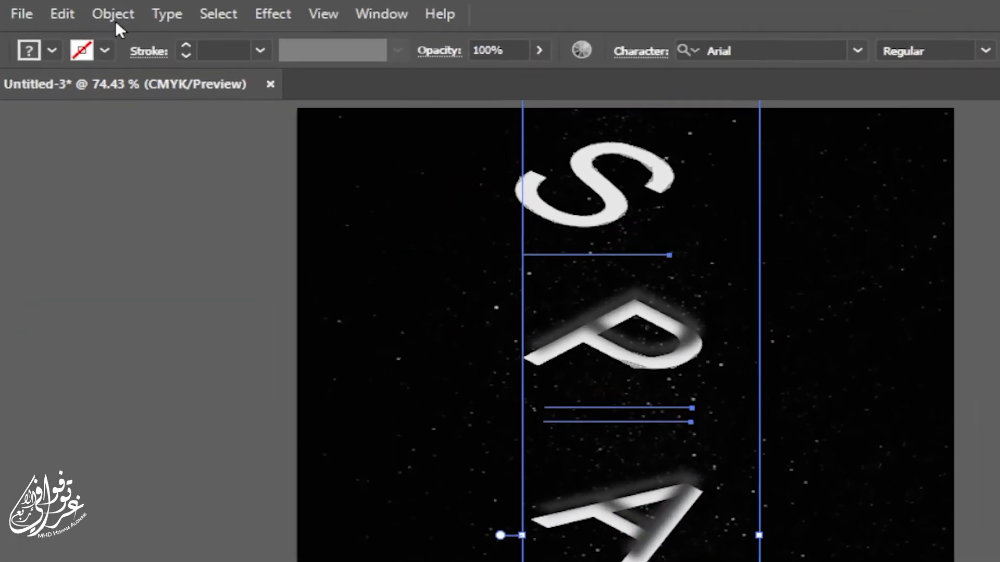
click(115, 20)
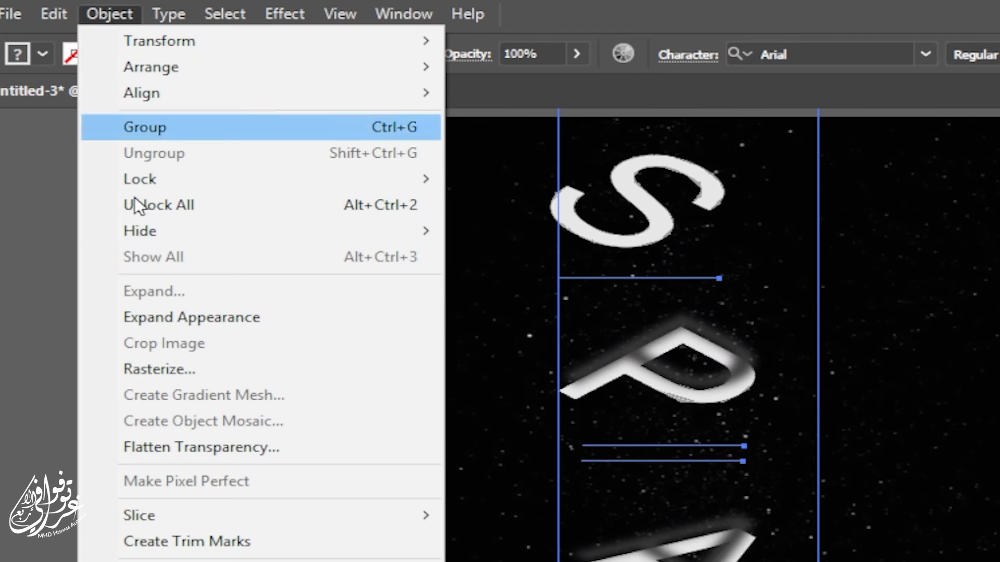
click(171, 322)
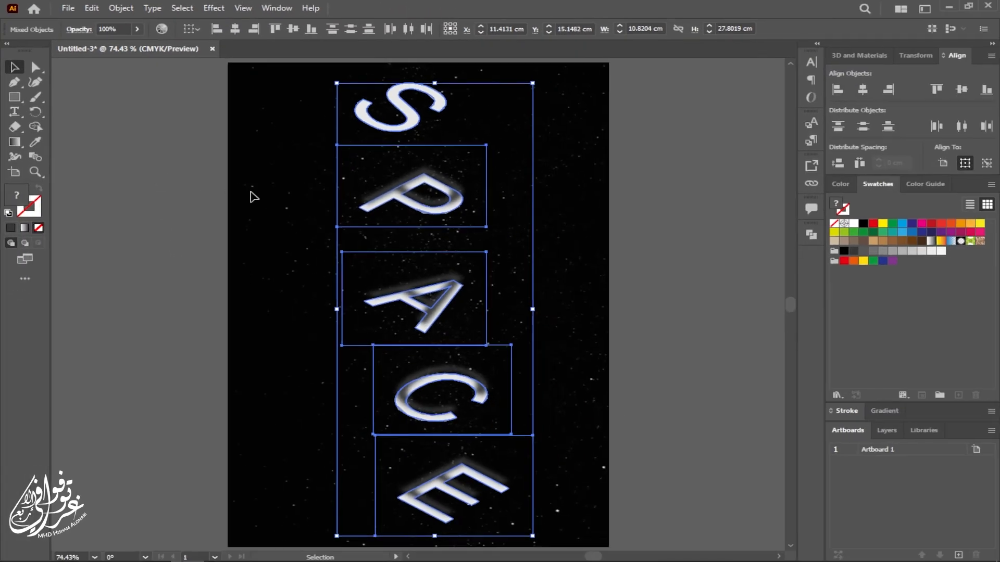
click(283, 199)
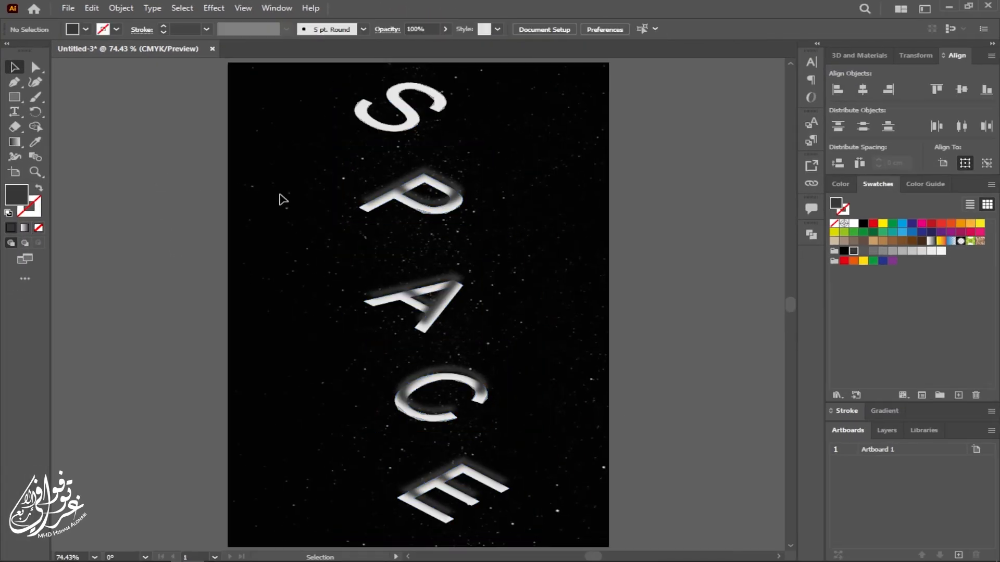
Step: Paste a copy of the white P in place on top and use it as a clipping mask for the P's blurred shadow
click(402, 203)
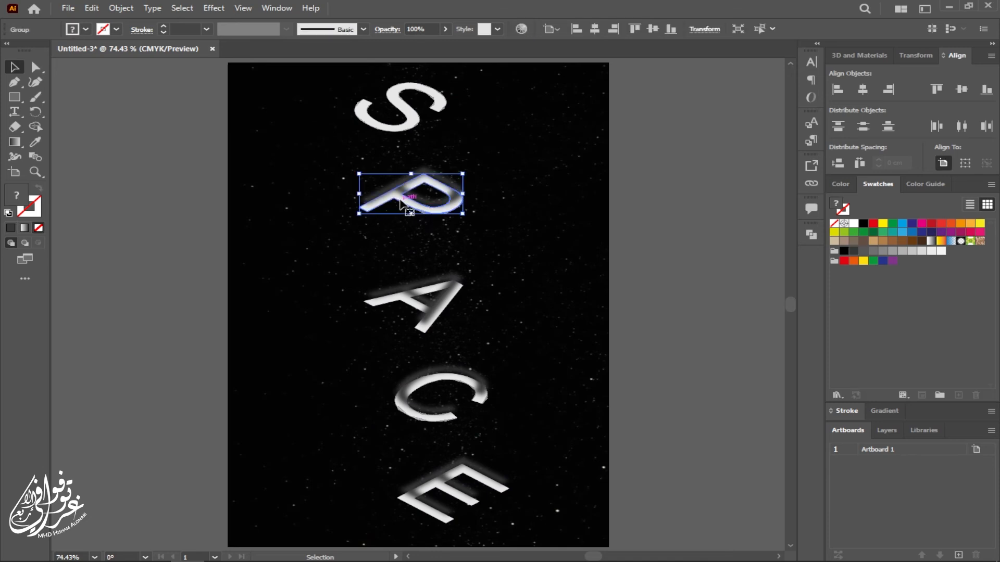
key(ctrl+c)
key(ctrl+shift+v)
key(ctrl+7)
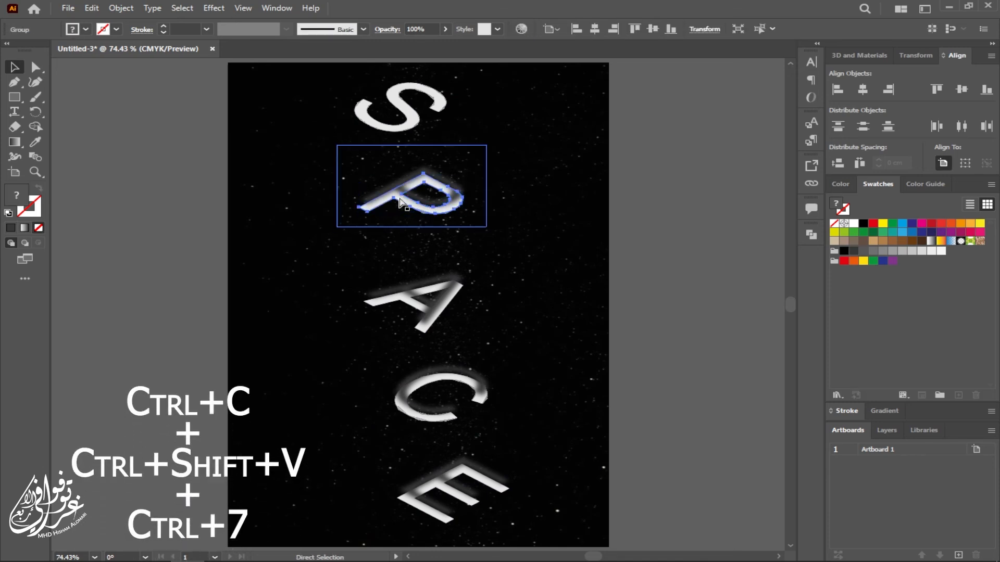
key(ctrl+shift+v)
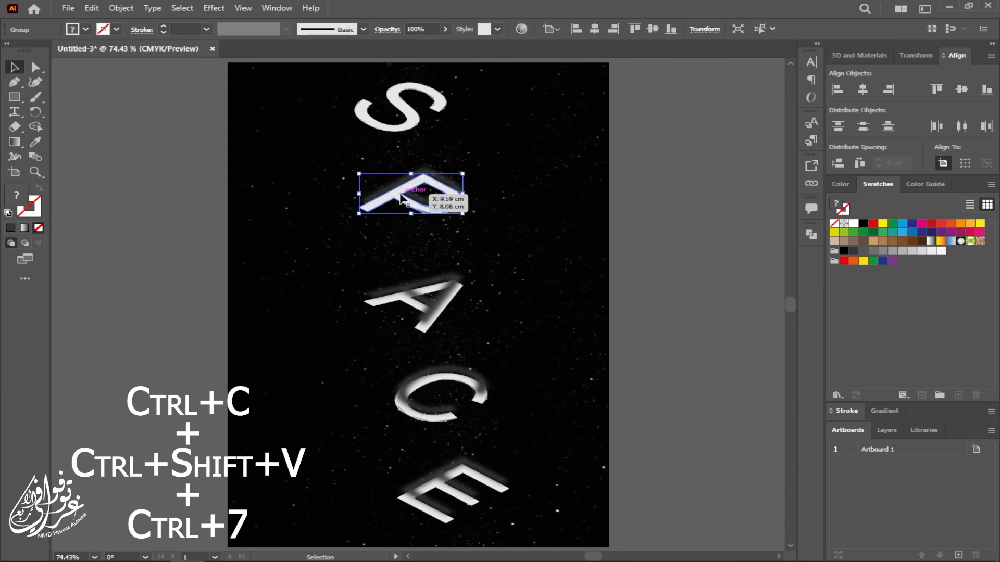
shift+click(394, 180)
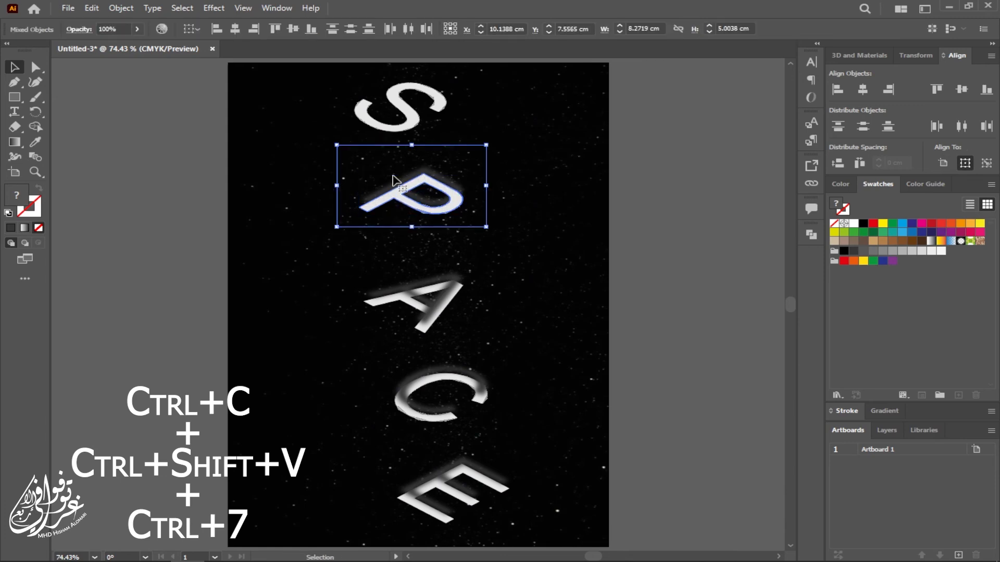
key(ctrl+7)
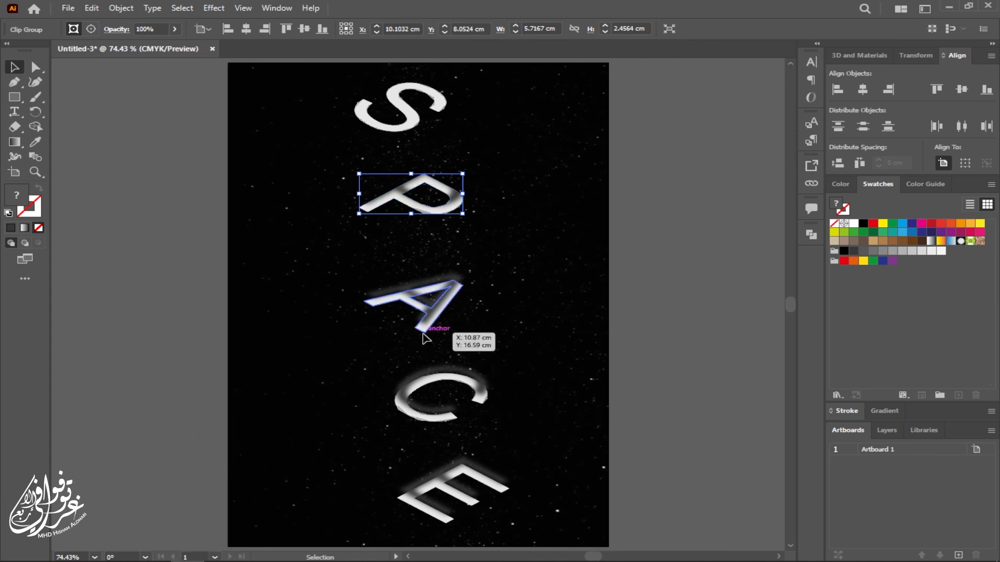
Step: Place a copy of the white A in front and use it as a clipping mask for the A's blurred shadow
click(425, 336)
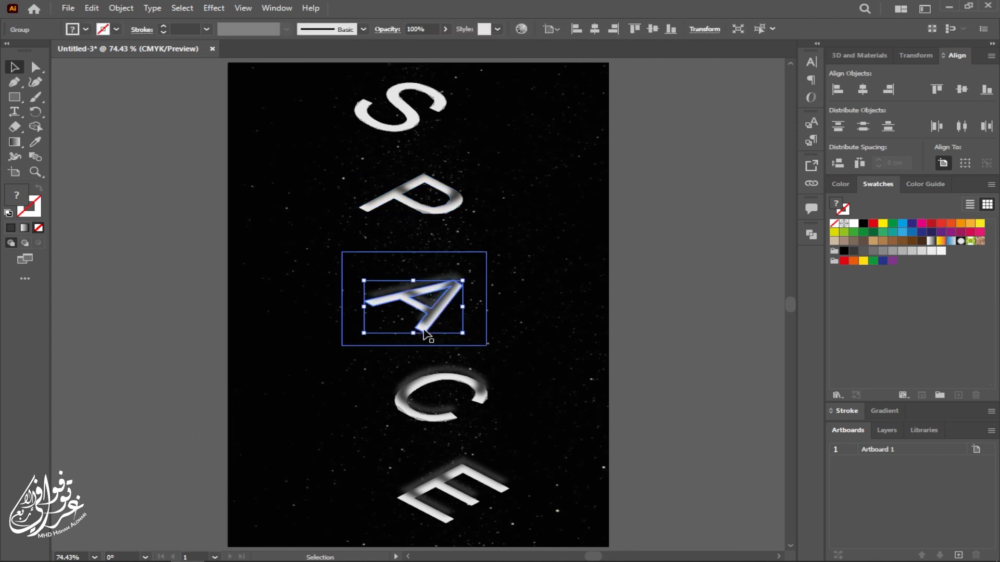
key(ctrl+shift+bracketright)
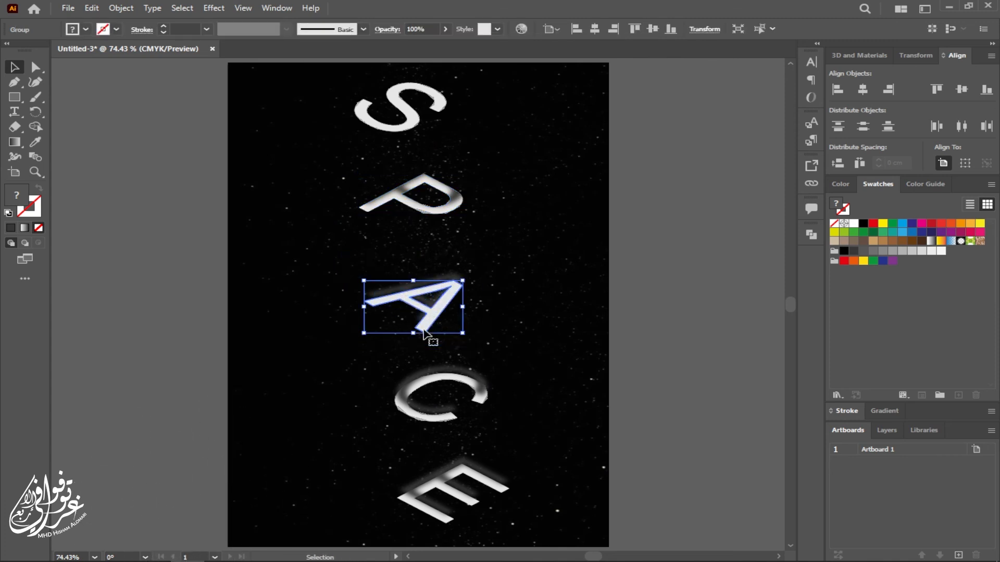
shift+click(384, 287)
key(ctrl+7)
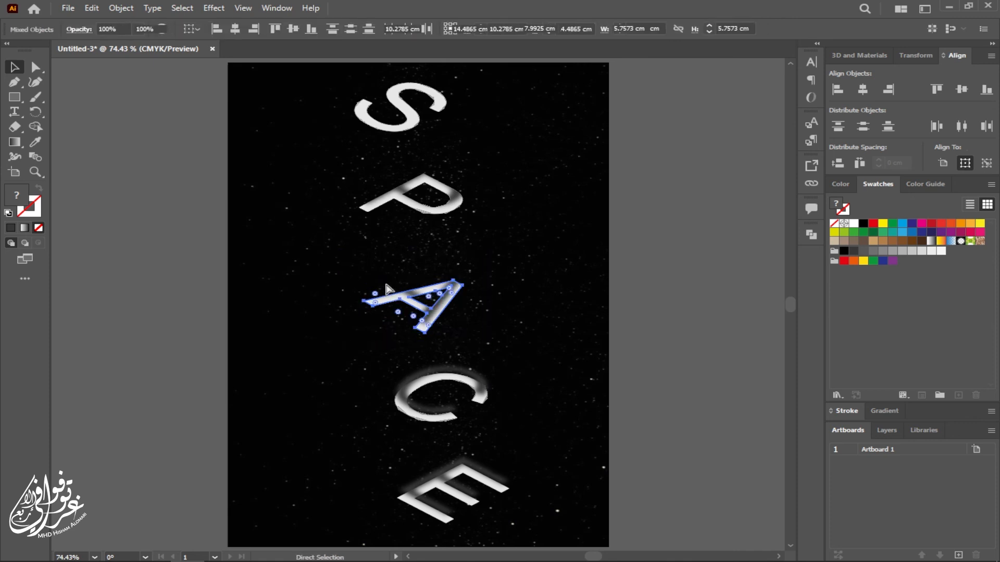
Step: Bring a copy of the white C to the front and use it as a clipping mask for the C's blurred shadow
click(435, 419)
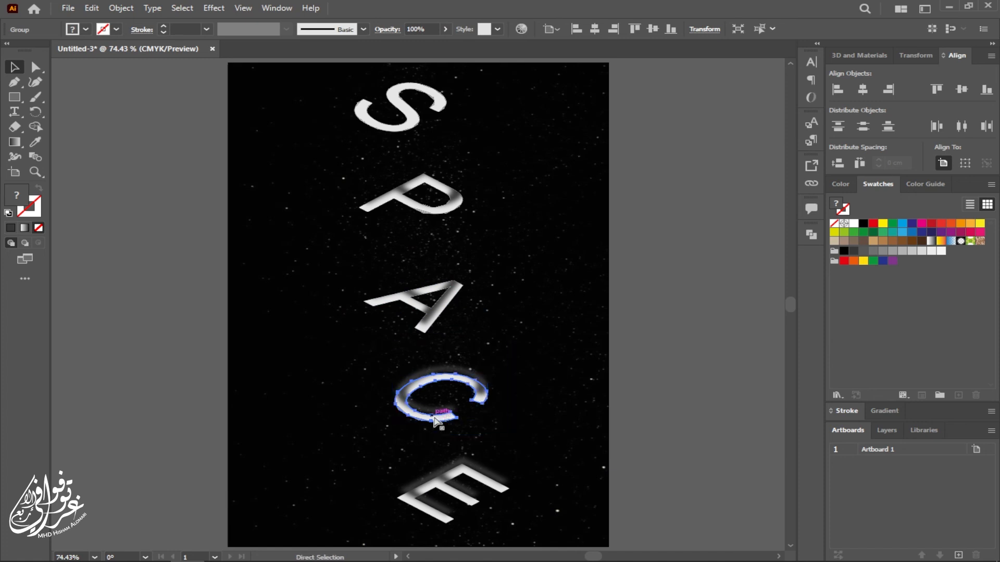
key(ctrl+shift+bracketright)
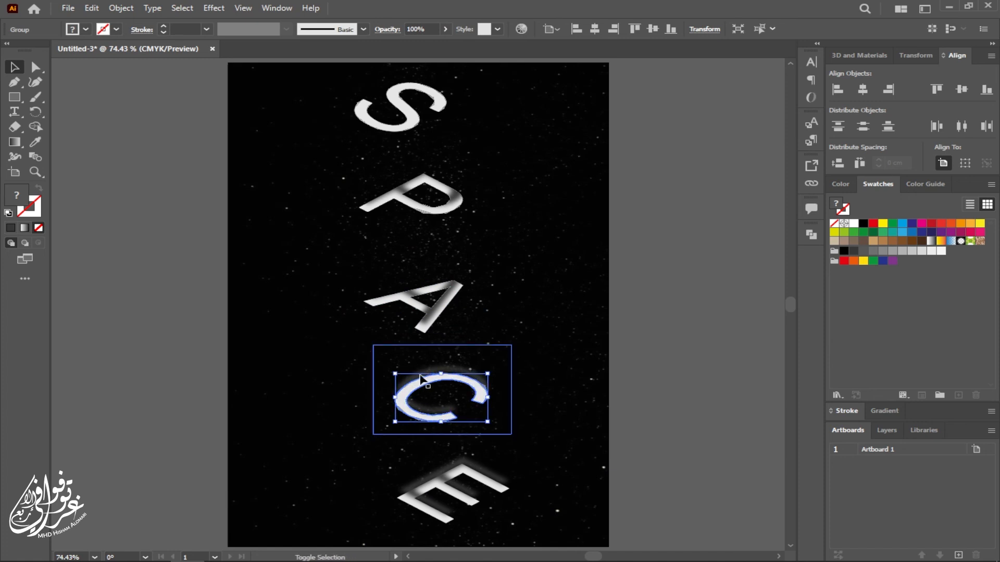
click(420, 373)
key(ctrl+7)
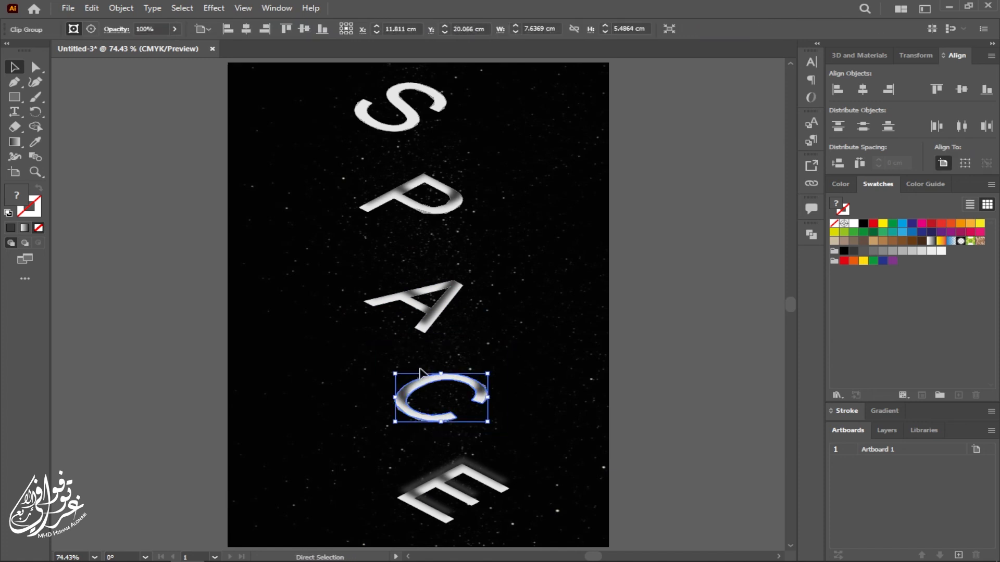
Step: Use a front copy of the white E as a clipping mask for the E's blurred shadow, and deselect the result
click(445, 521)
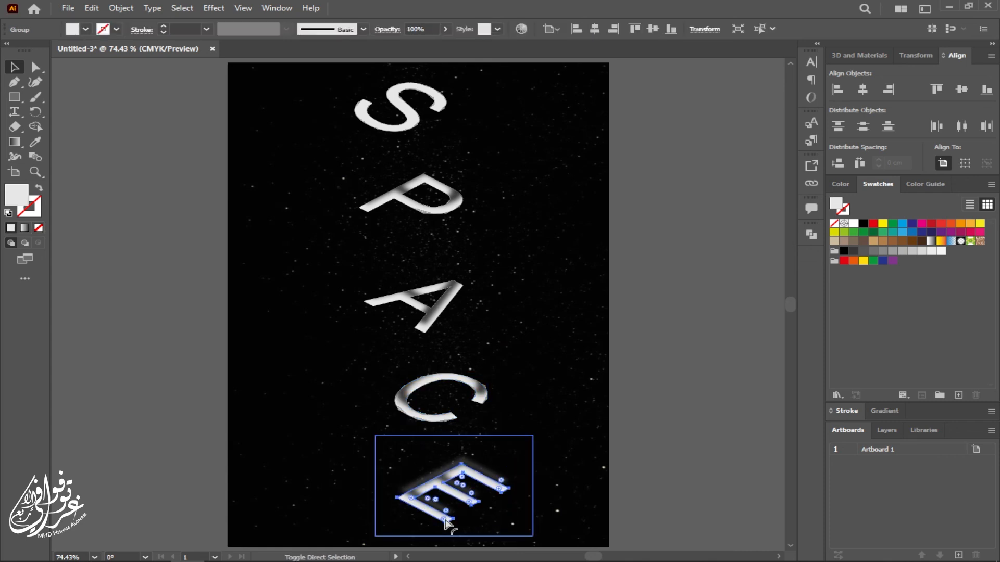
shift+click(420, 476)
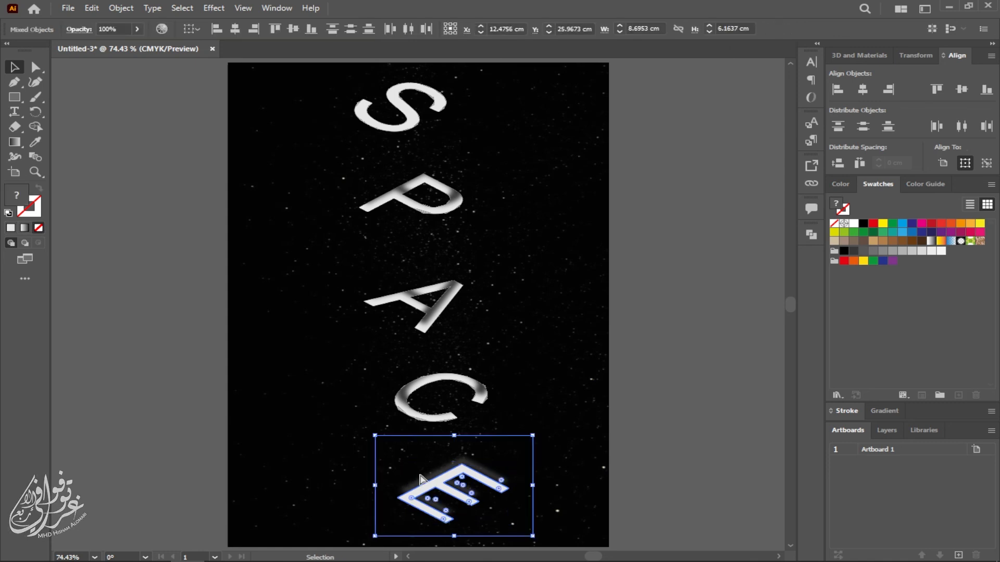
key(ctrl+7)
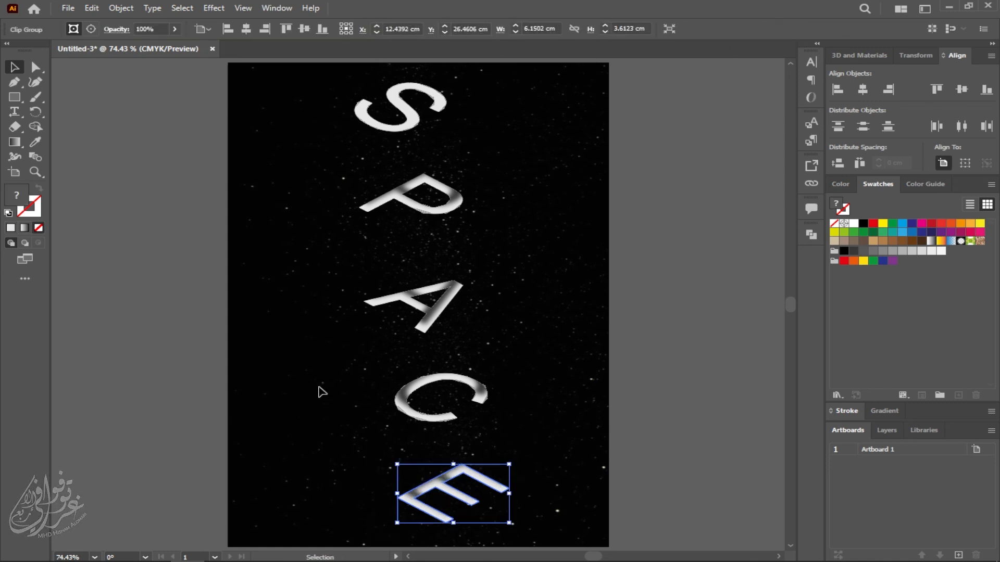
click(322, 391)
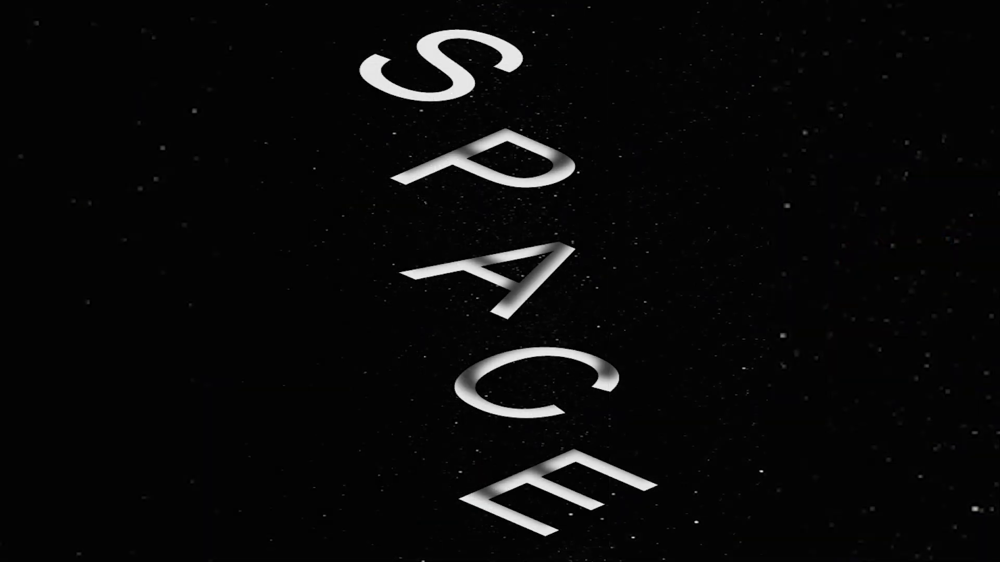